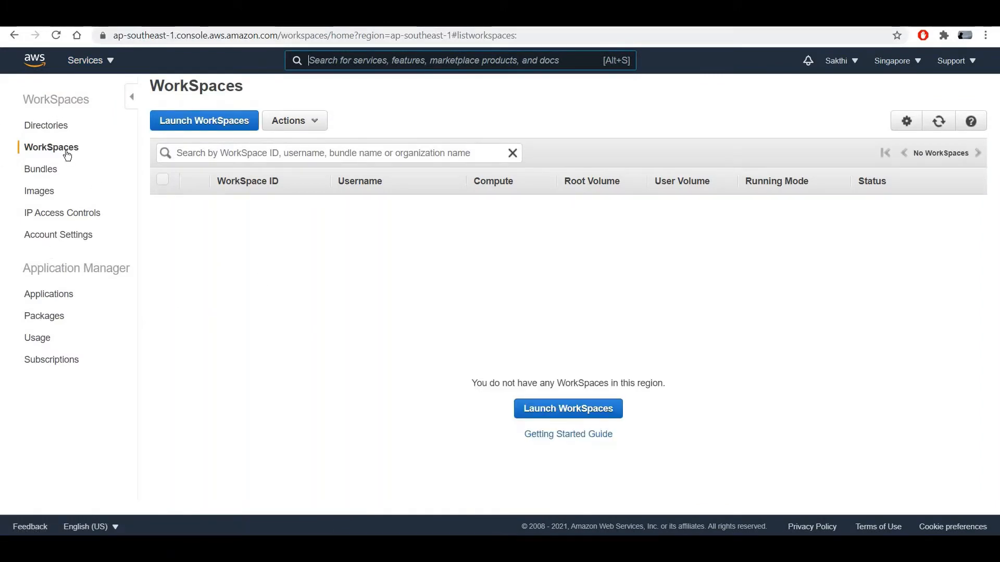
Start a new directory from Directories, choosing Simple AD as the directory type.
click(46, 126)
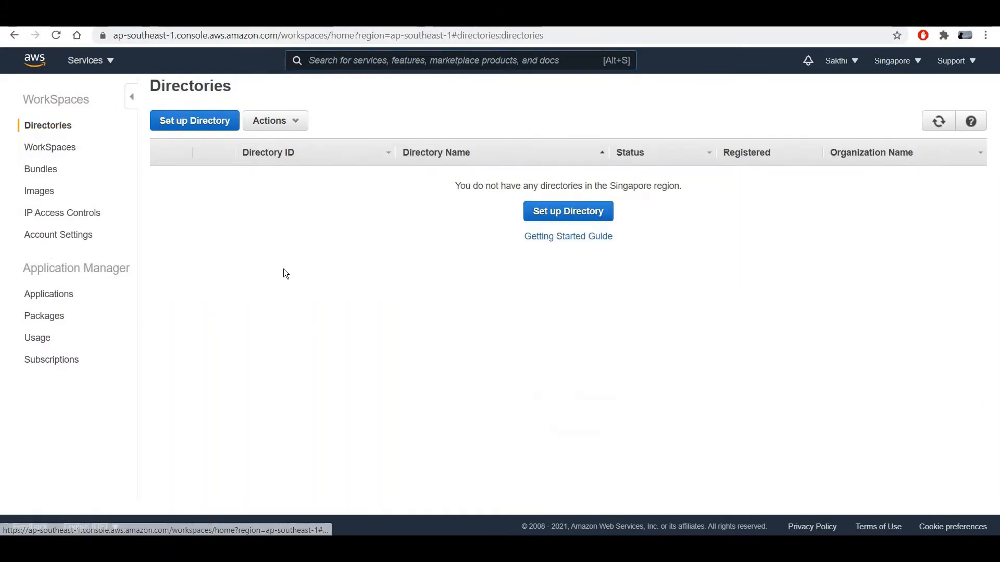
click(212, 130)
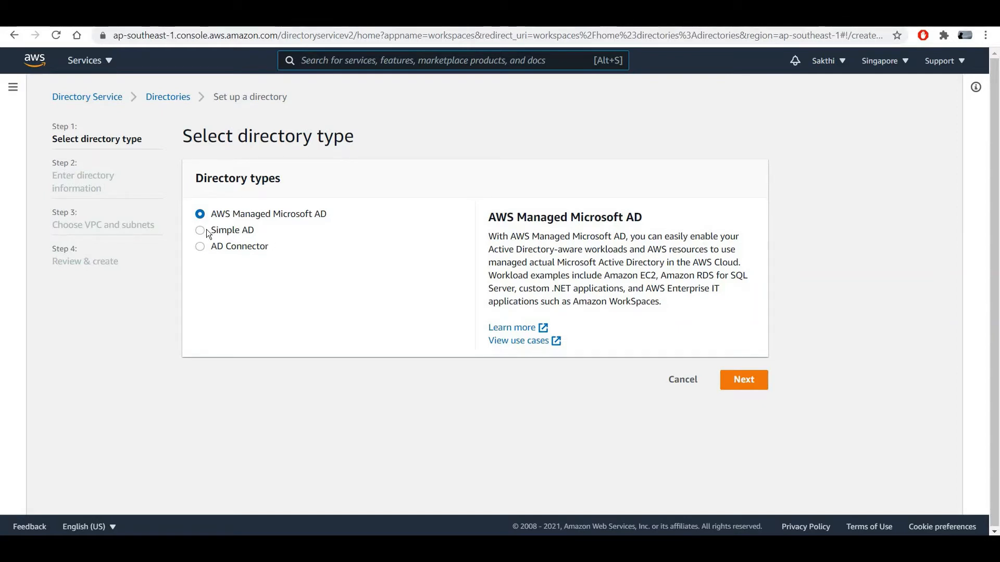
click(237, 230)
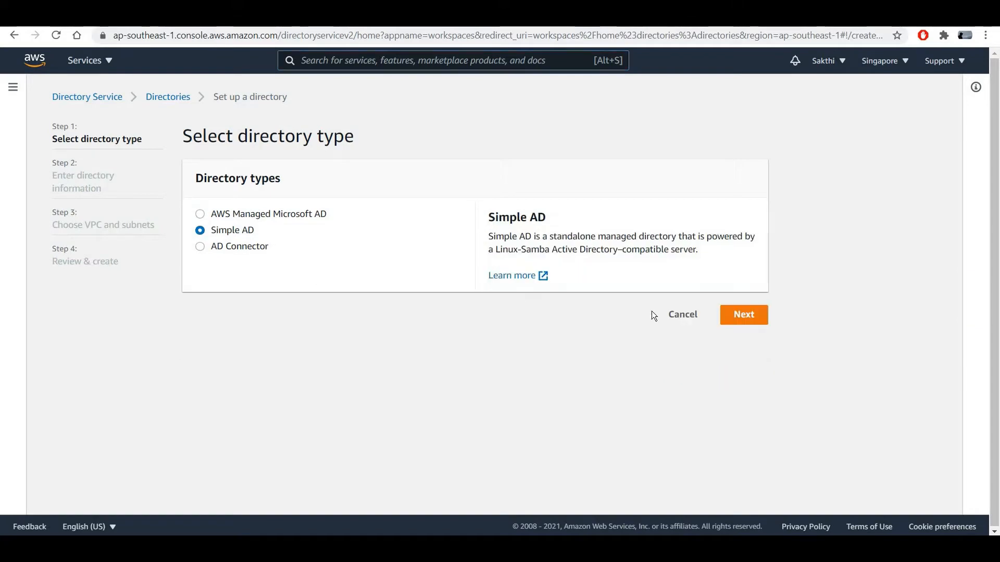
click(750, 322)
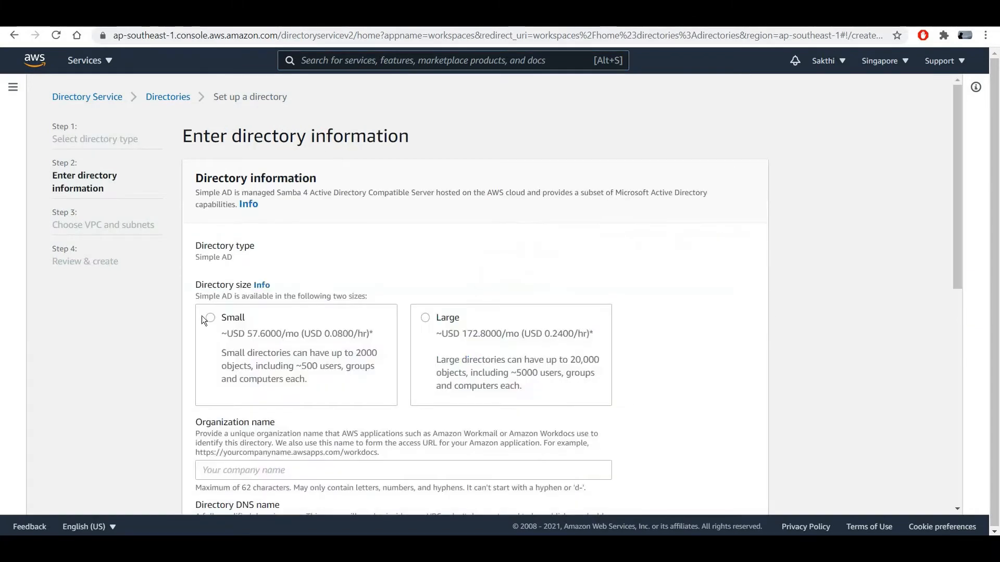
Choose Small size and accept the suggested organization name and DNS name corp.test.com.
click(211, 317)
scroll(473, 294, down, 4)
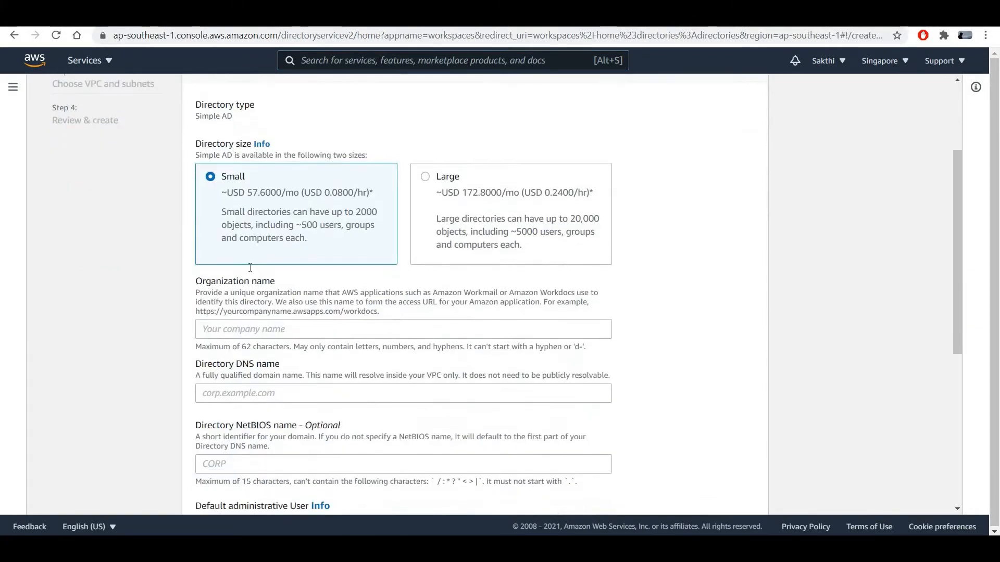
click(248, 275)
click(239, 306)
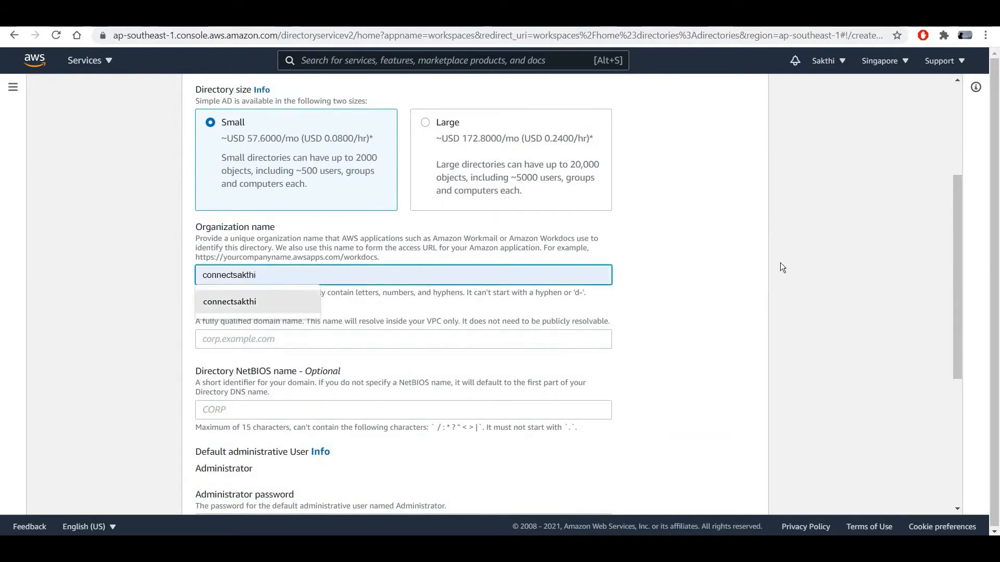
scroll(255, 275, down, 1)
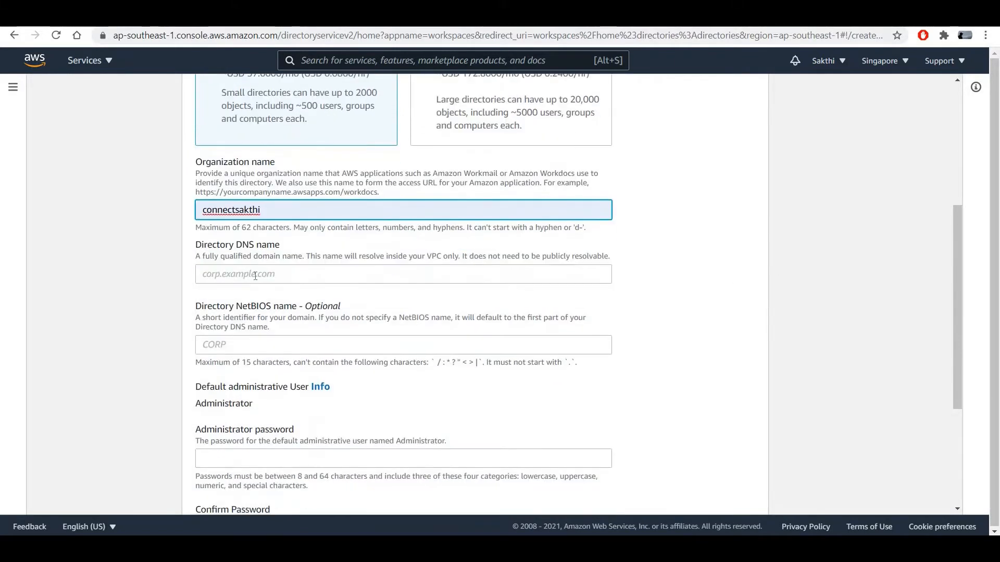
click(255, 276)
click(224, 301)
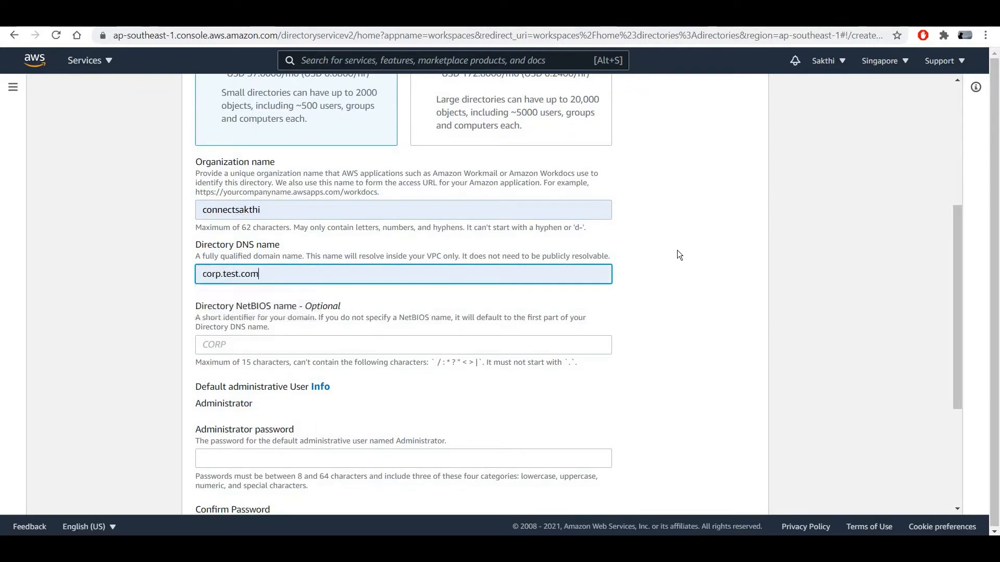
scroll(660, 264, down, 1)
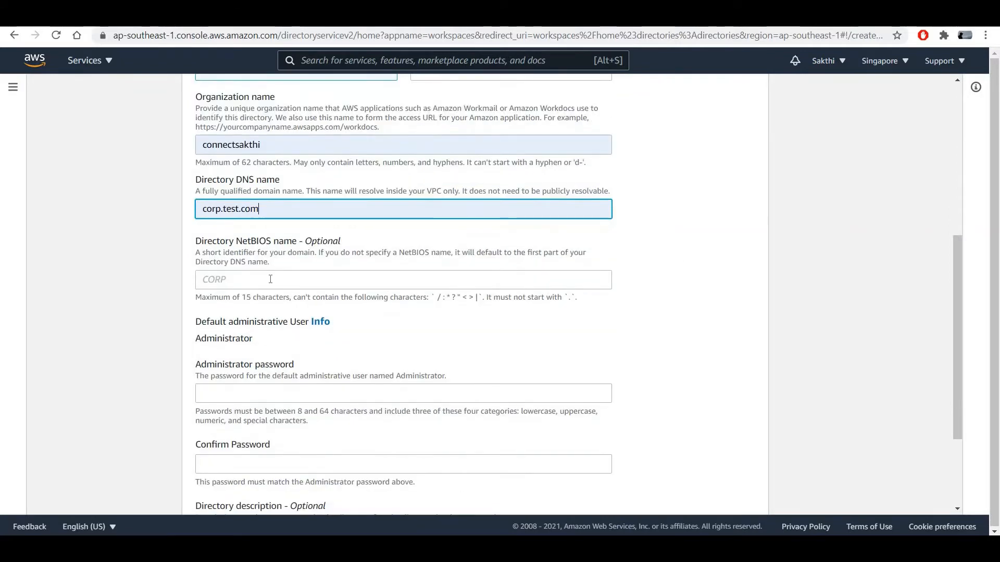
key(Tab)
Enter and confirm the directory administrator password.
scroll(233, 321, down, 1)
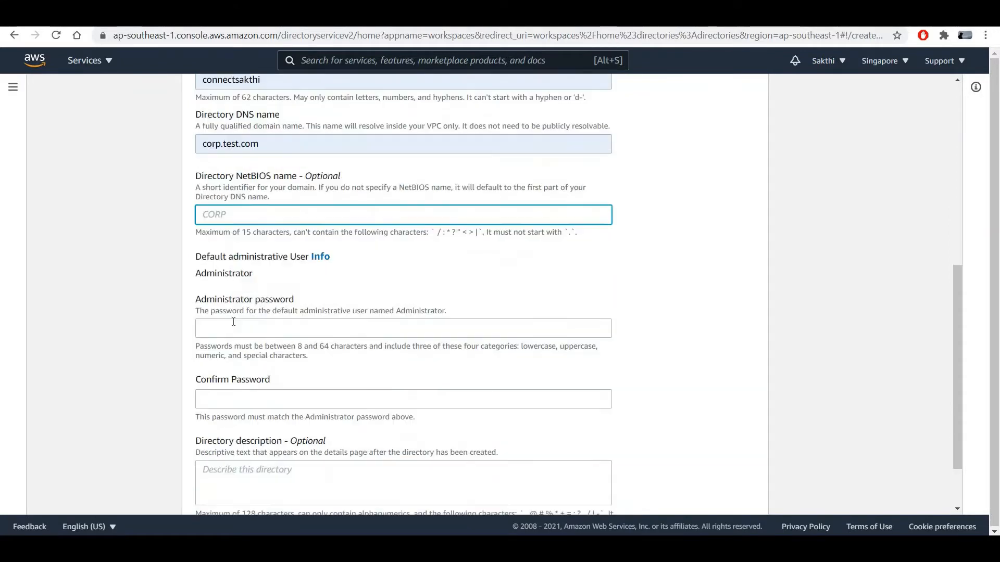
click(234, 322)
text(Pass)
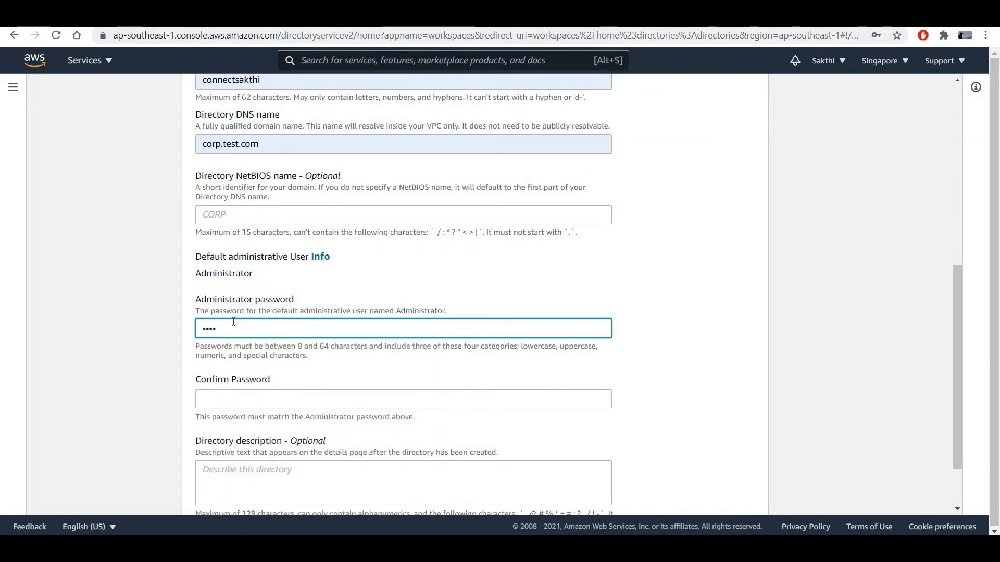
text(word••••)
key(Tab)
text(Passwor)
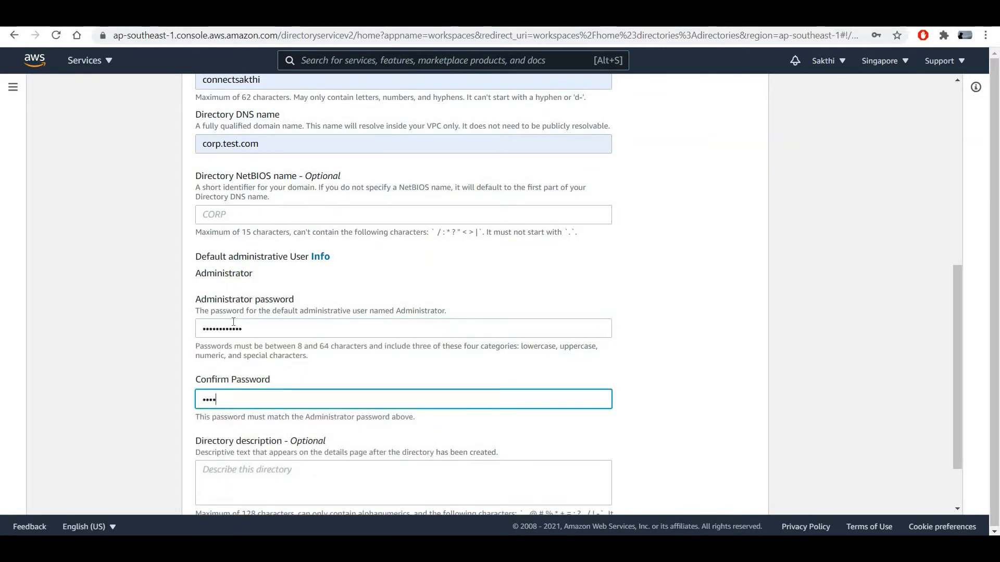
text(•••••)
Add the description 'This is a workspace AD' and proceed to VPC selection.
scroll(236, 392, down, 2)
click(235, 394)
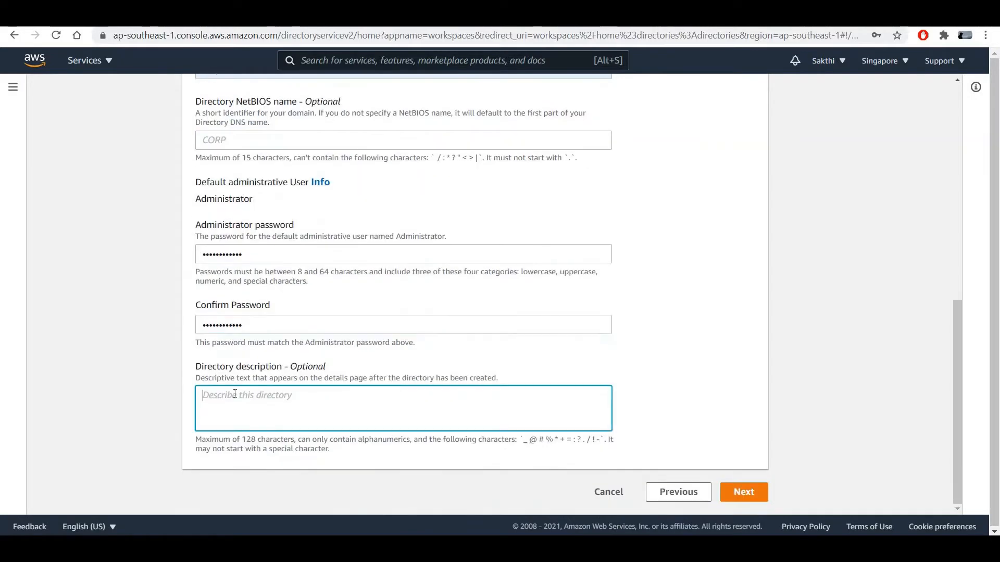
scroll(234, 394, up, 1)
scroll(235, 394, down, 1)
text(This i)
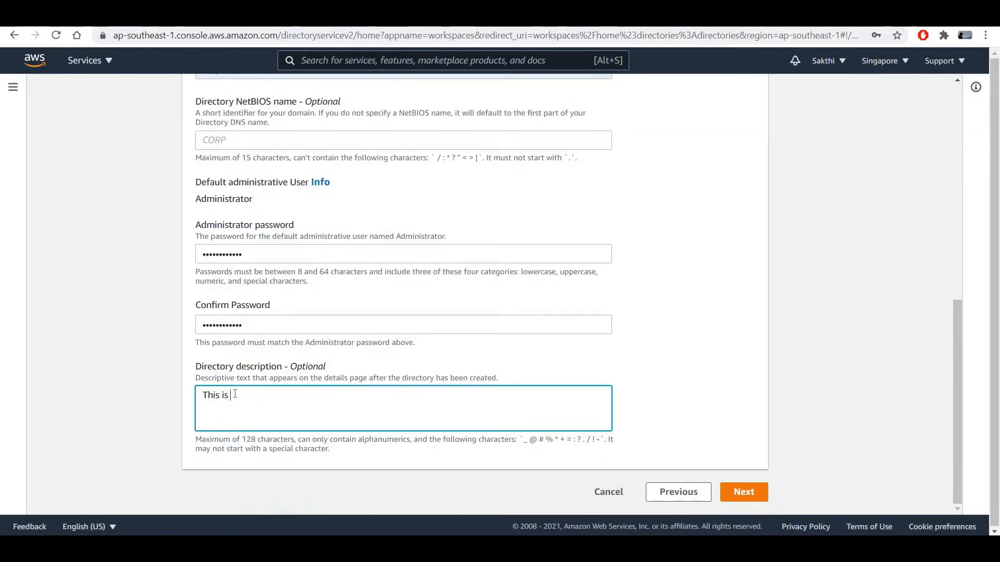
text(s a workspace)
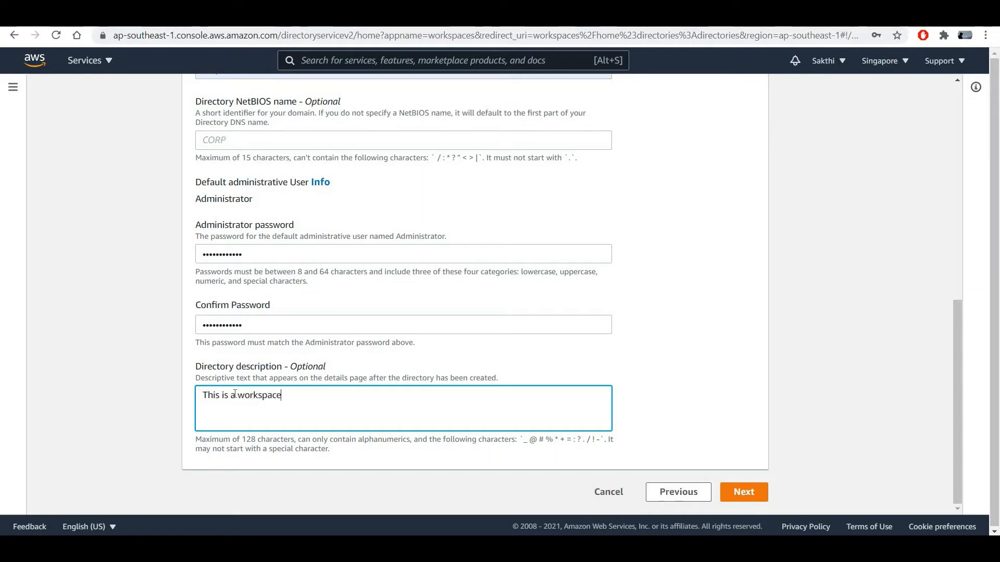
text( AD)
scroll(498, 309, up, 3)
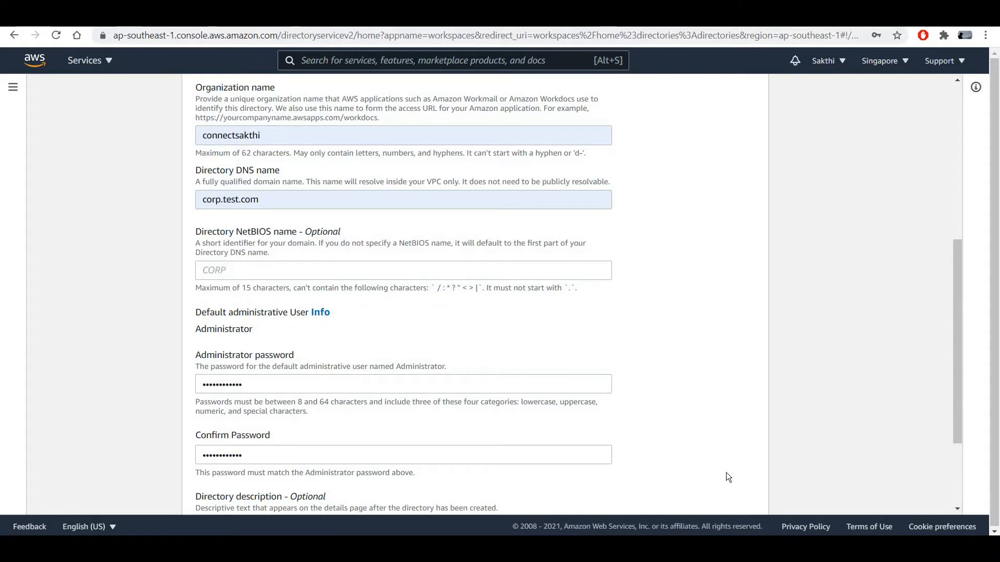
scroll(725, 473, down, 3)
click(752, 492)
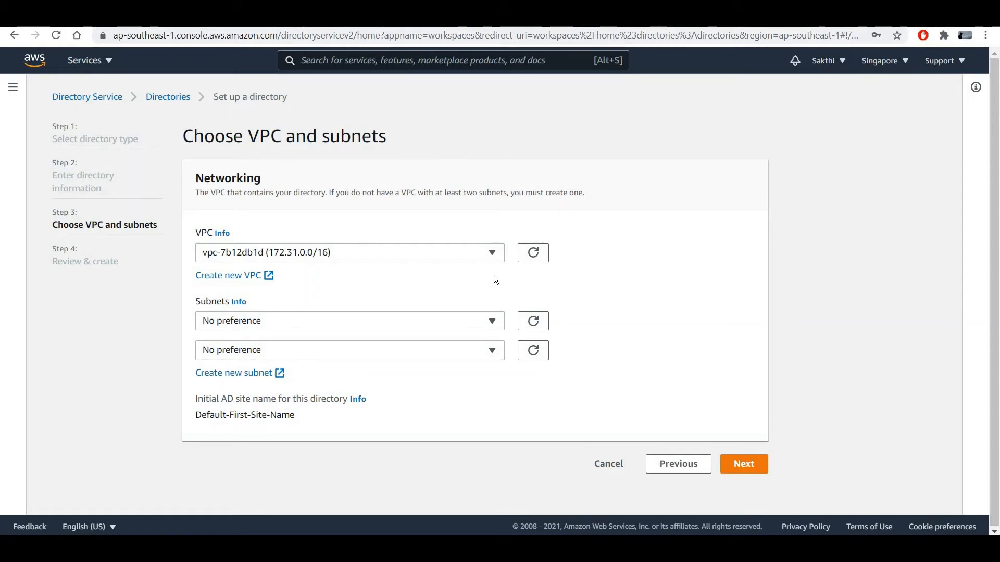
Place the directory in Workspace-VPC using subnets Workspace-Private-B and Workspace-Private-A.
click(489, 253)
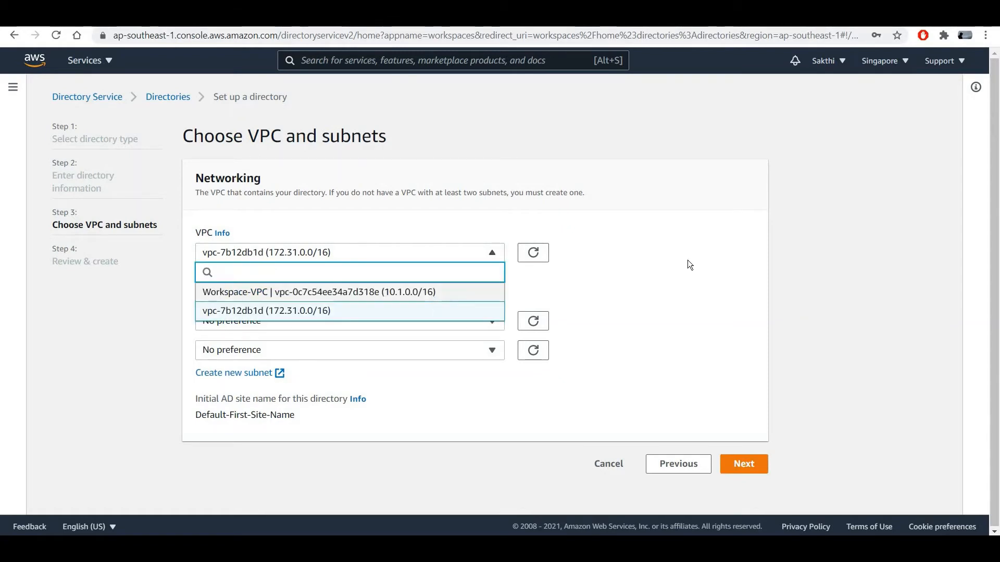
click(427, 293)
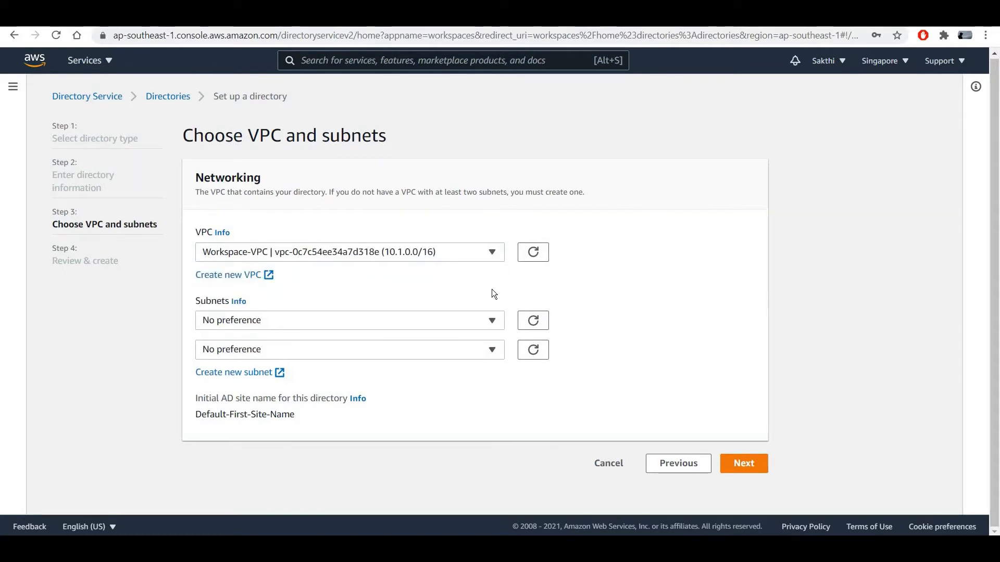
click(491, 315)
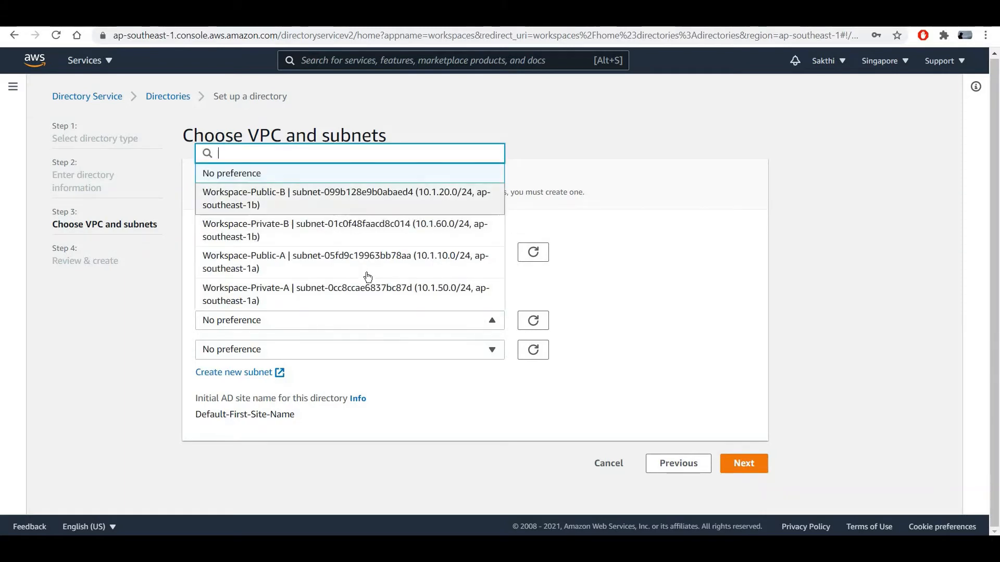
click(331, 242)
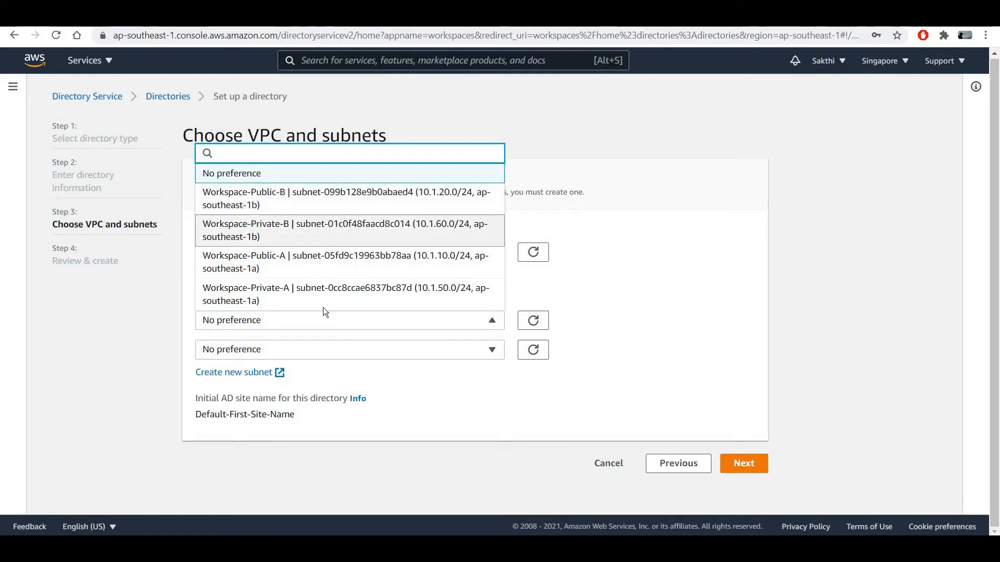
click(493, 349)
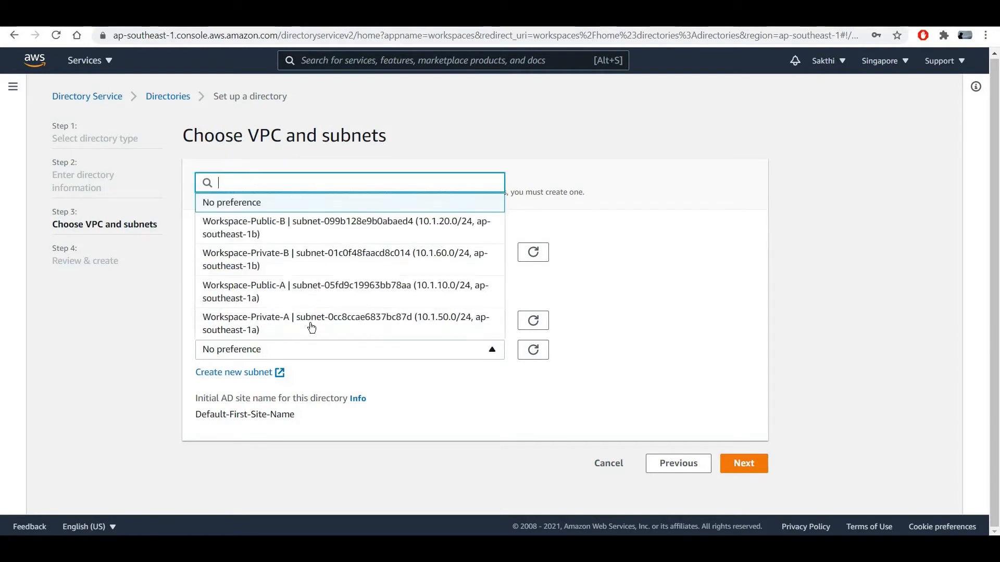
click(312, 327)
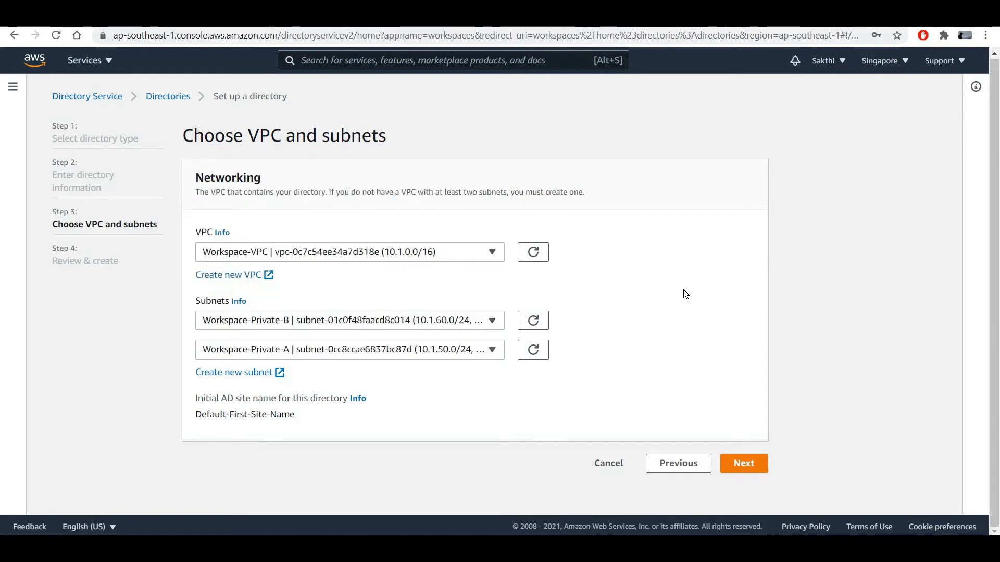
Review and create the directory, then select corp.test.com in the list.
click(740, 463)
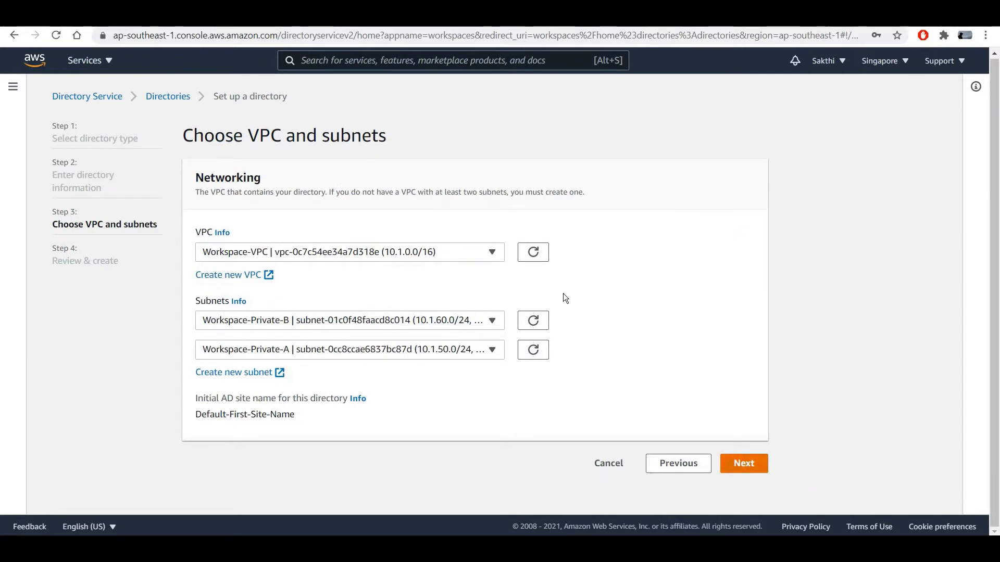
scroll(564, 293, down, 2)
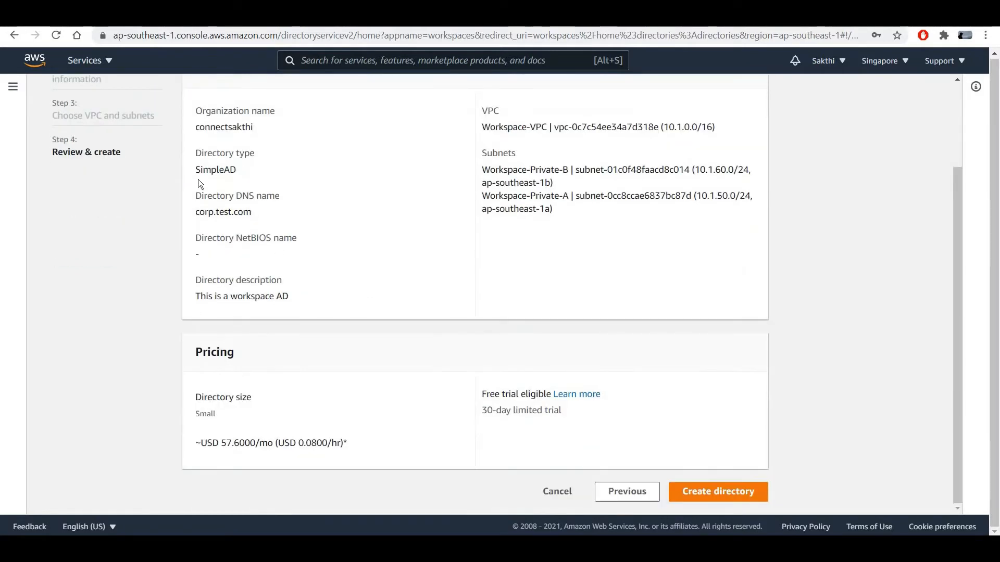
scroll(304, 349, up, 3)
scroll(163, 377, down, 2)
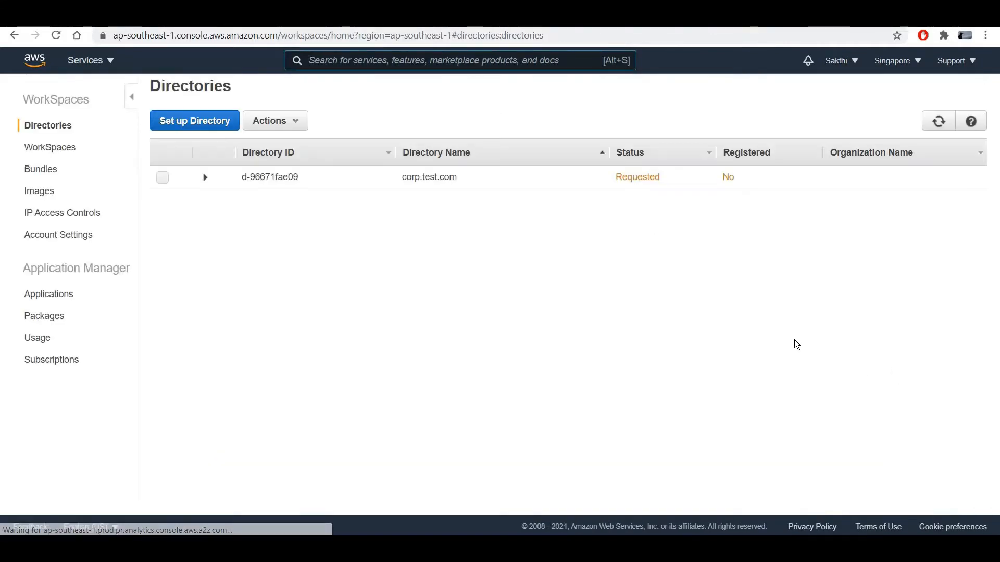
click(163, 183)
Refresh the Directories list and choose Register for directory d-96671fae09.
click(928, 123)
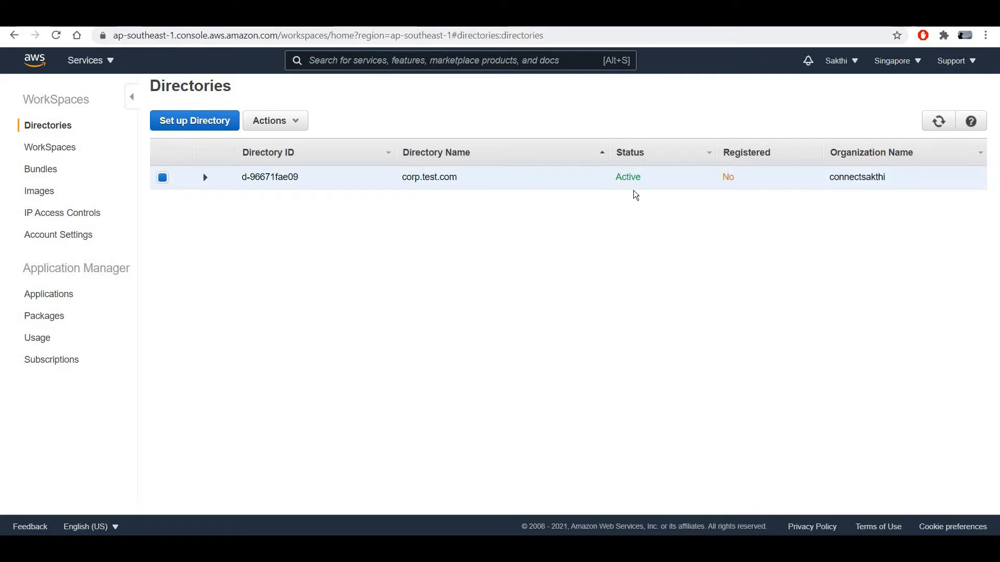
click(275, 121)
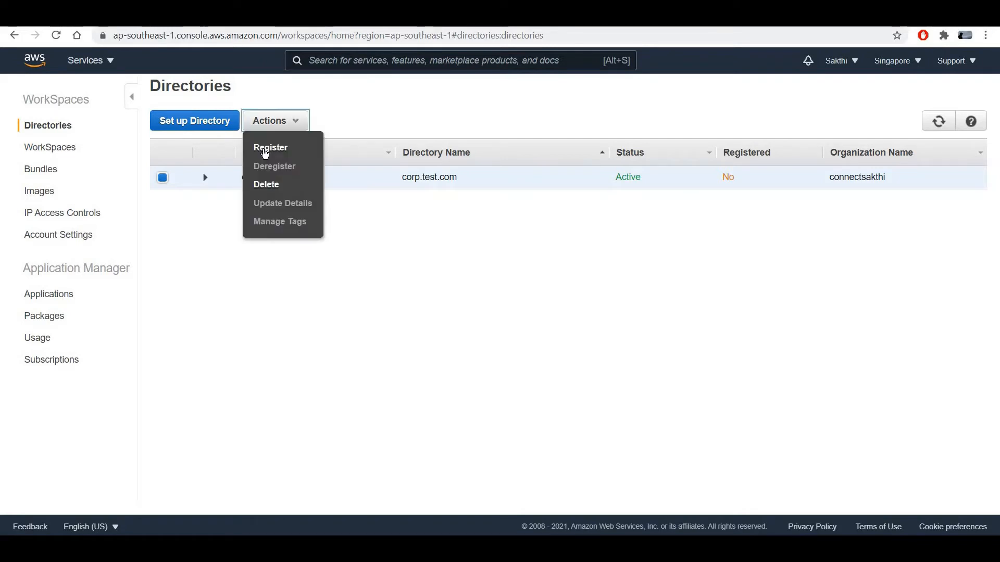
click(265, 148)
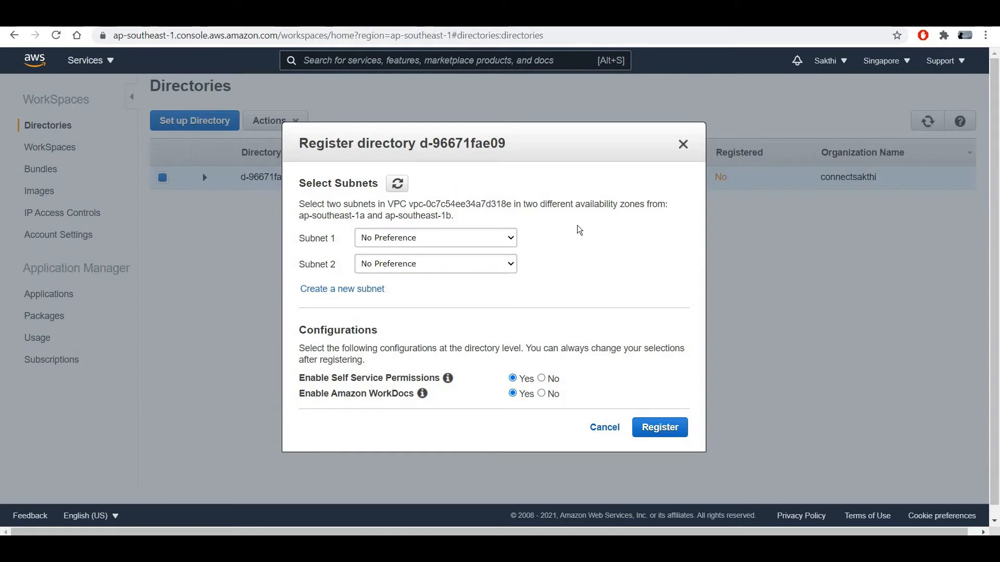
Set Subnet 1 to subnet-01c0f48faacd8c014 and Subnet 2 to subnet-0cc8ccae6837bc87d.
click(510, 238)
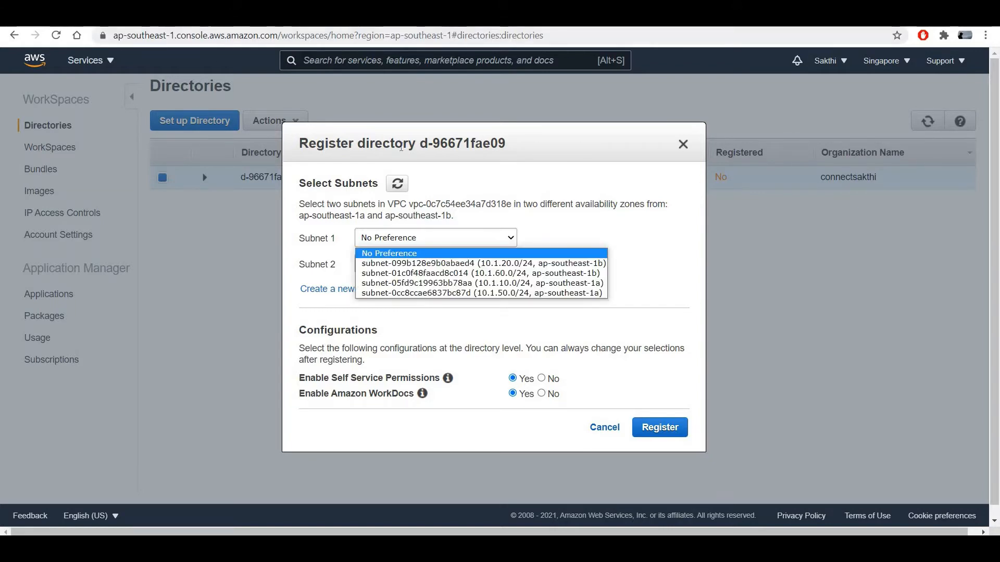
click(307, 19)
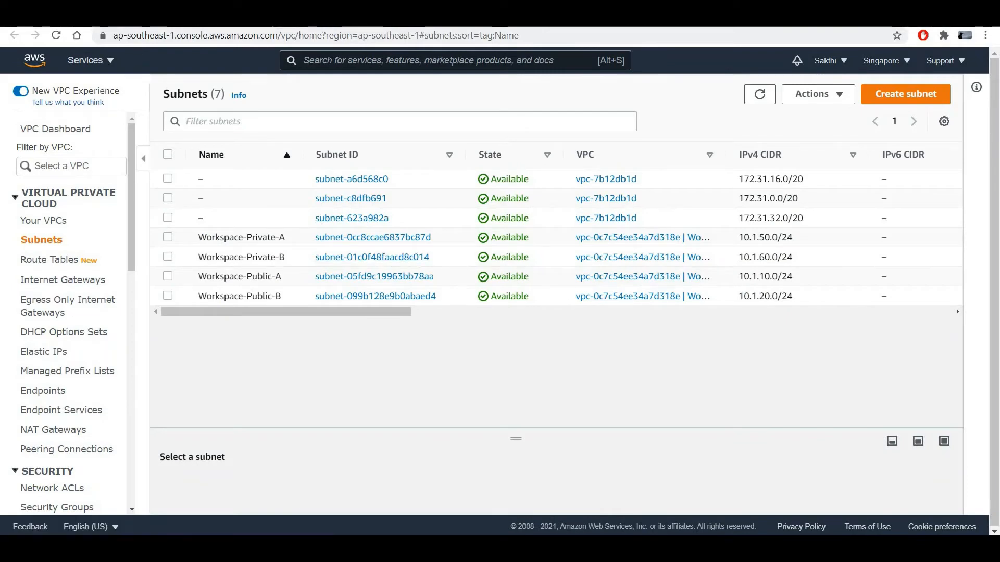
click(208, 19)
click(515, 240)
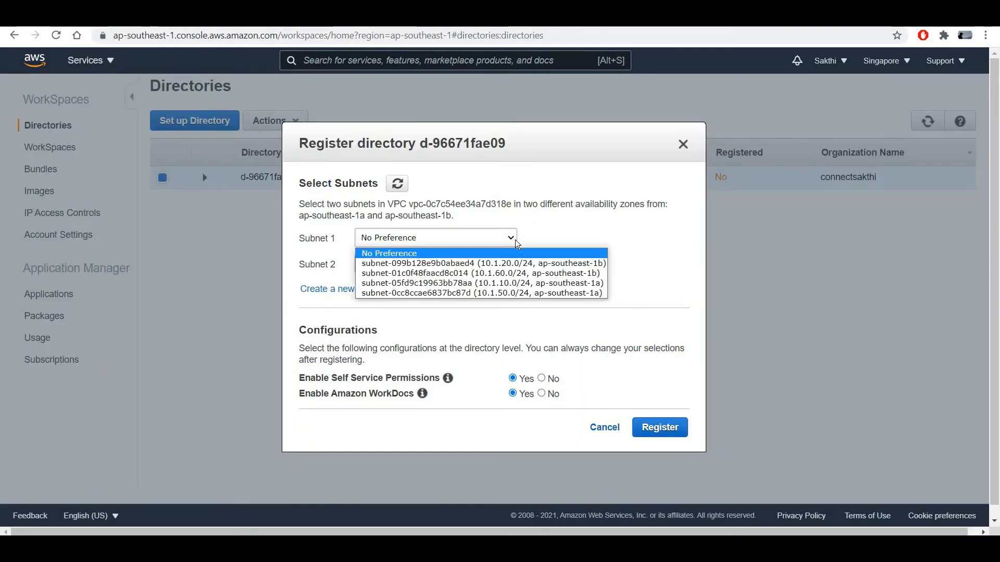
click(490, 277)
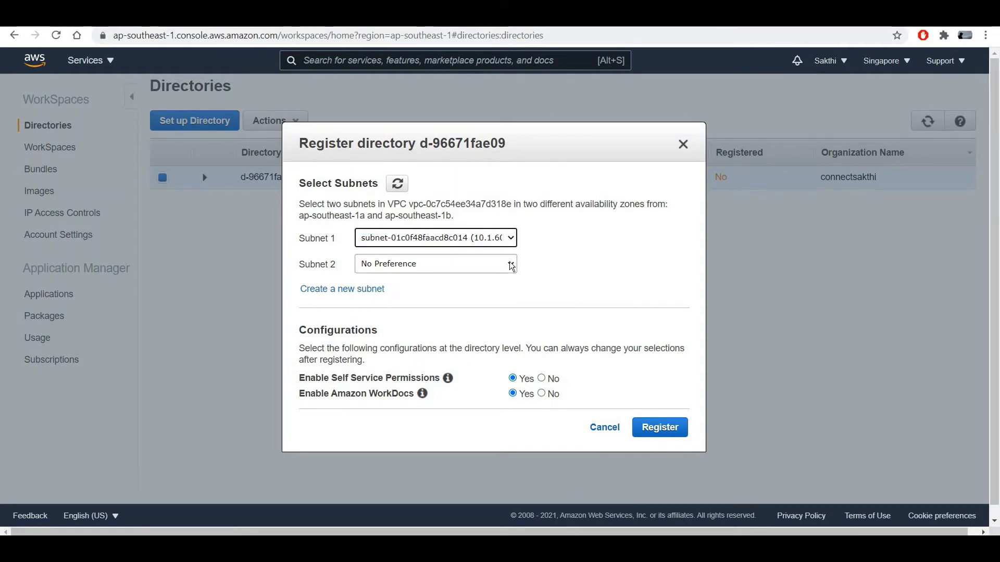
click(511, 266)
click(489, 300)
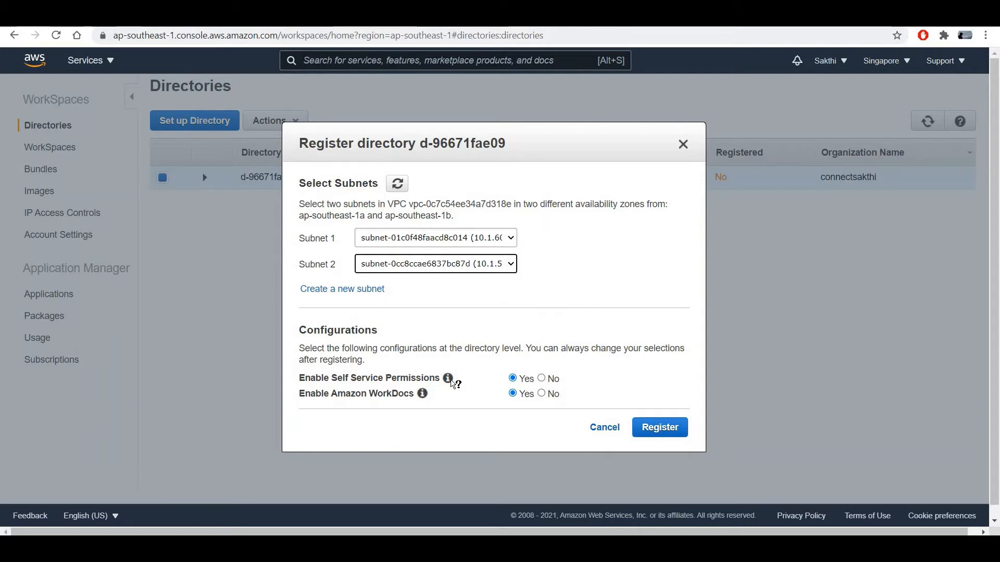
Set Self Service Permissions to No and register the directory.
mouse_move(455, 384)
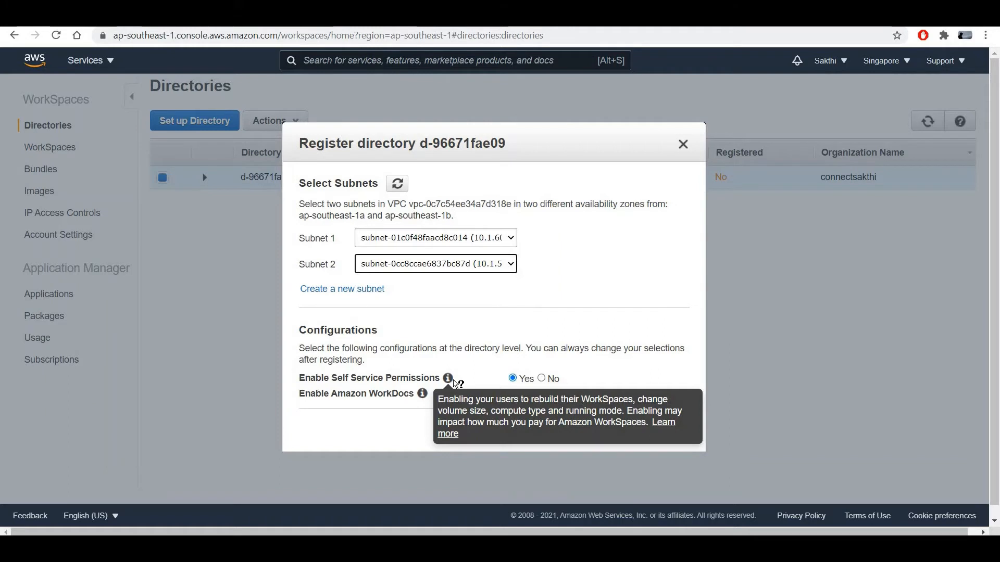
click(553, 379)
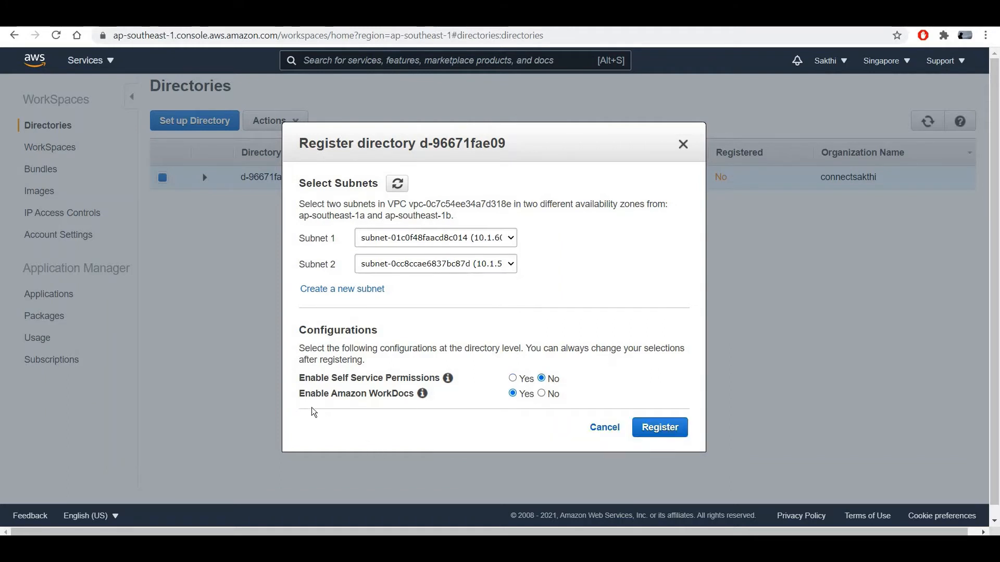
mouse_move(423, 396)
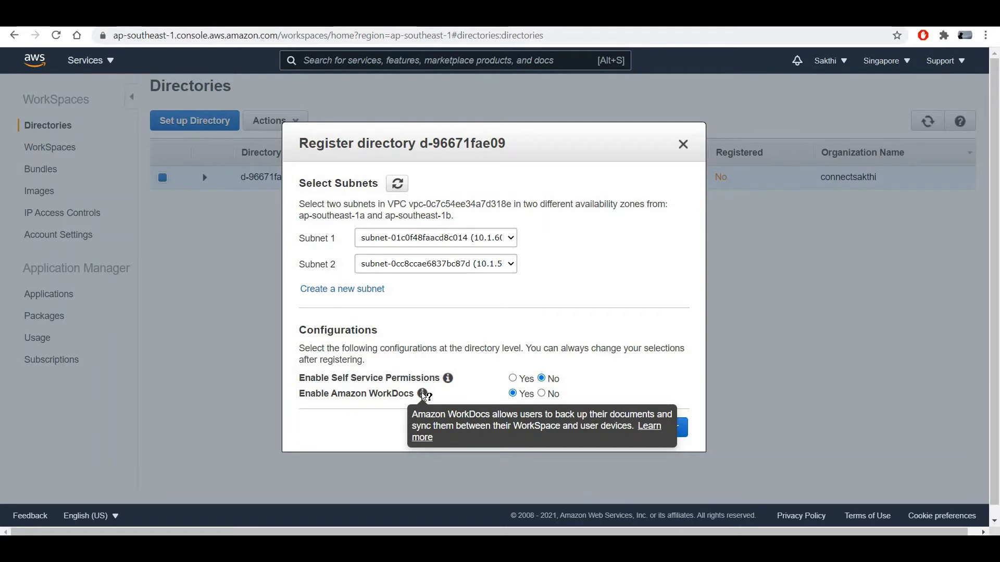
click(660, 429)
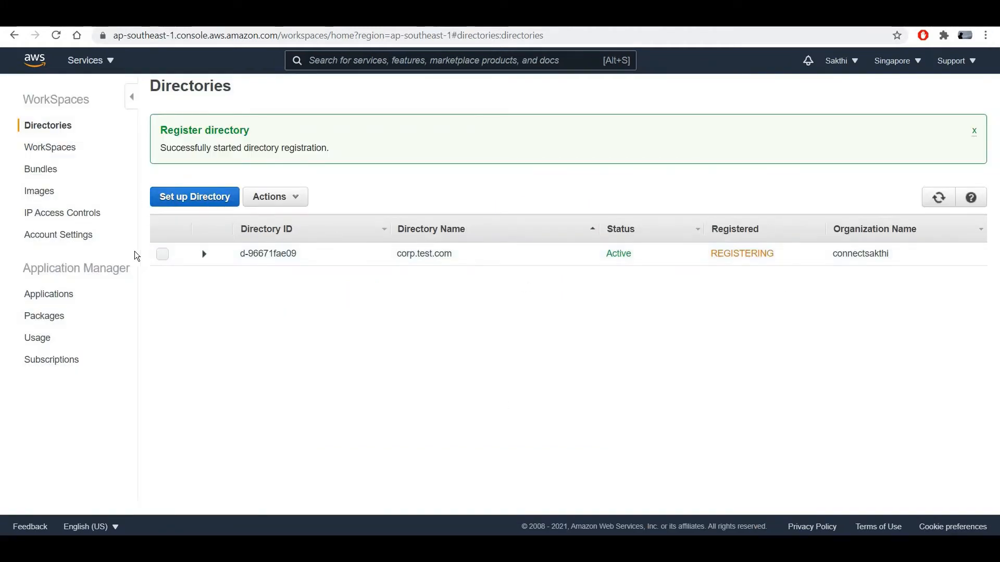
Refresh to confirm corp.test.com is registered, then go to the WorkSpaces list.
click(939, 197)
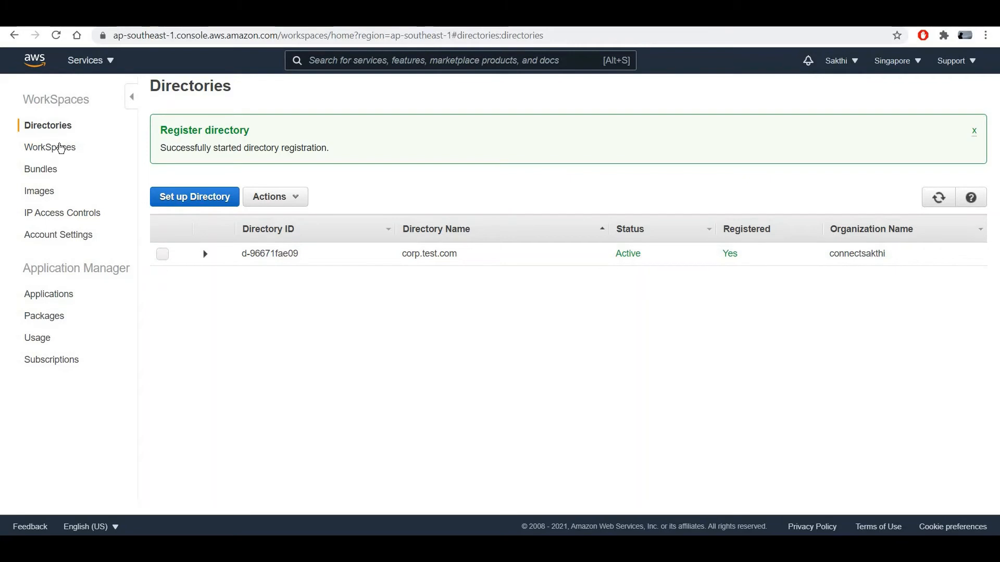
click(61, 149)
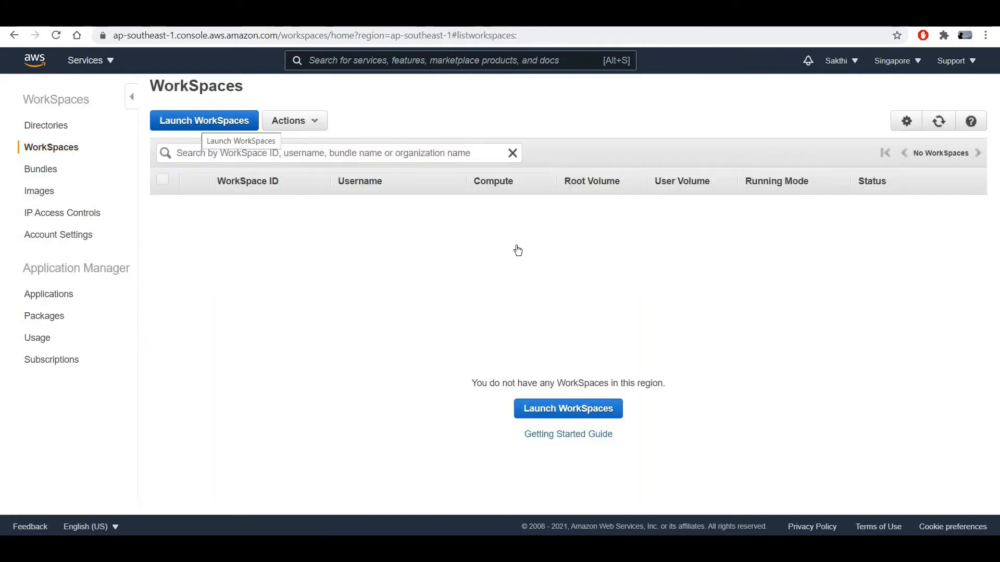
Start Launch WorkSpaces with directory corp.test.com and advance to Identify Users.
click(204, 120)
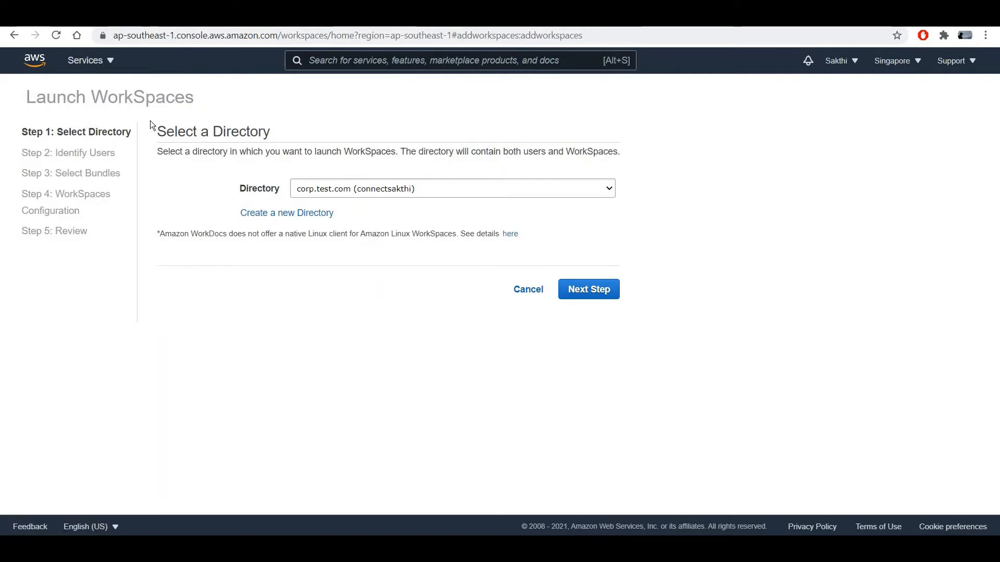
click(609, 189)
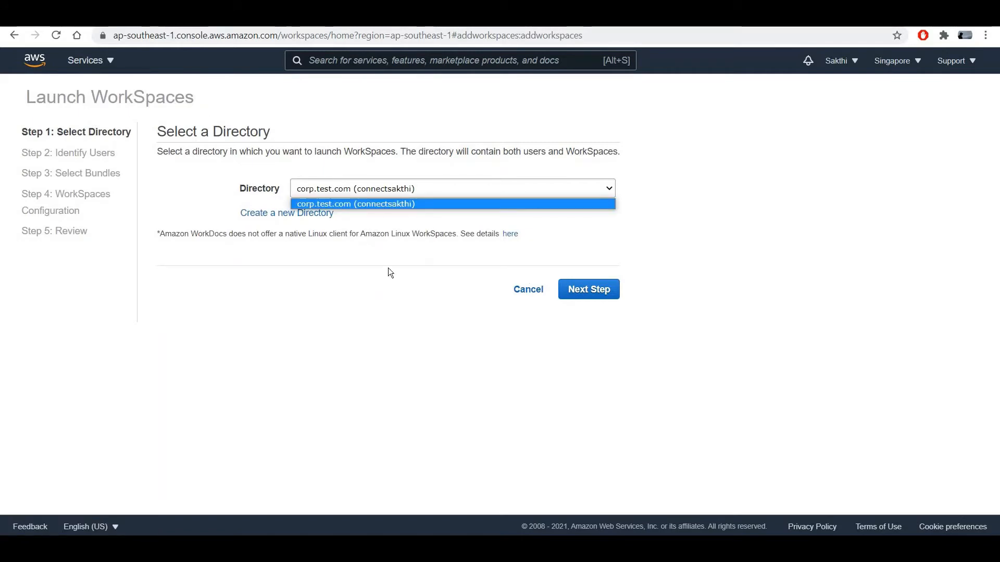
click(359, 203)
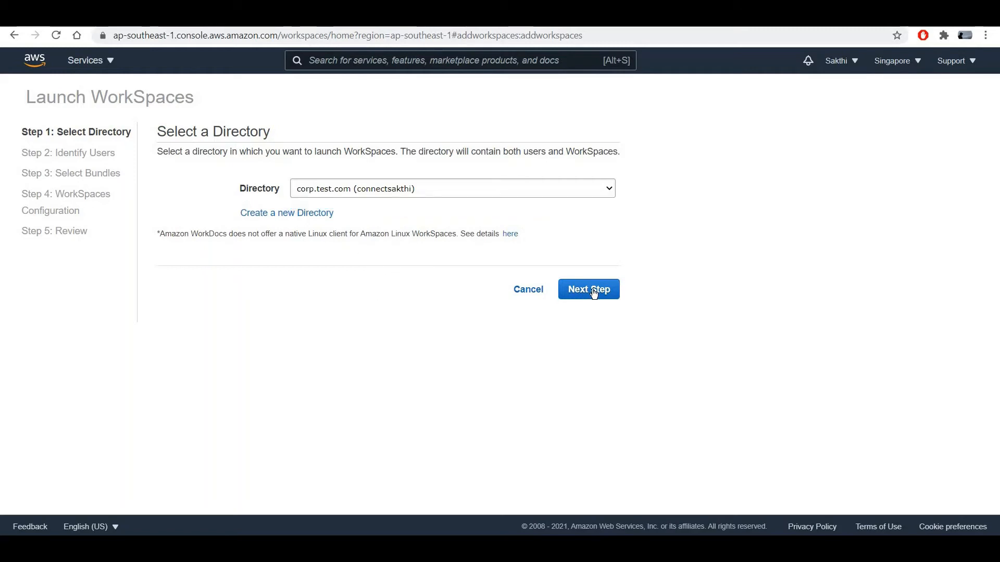
click(579, 292)
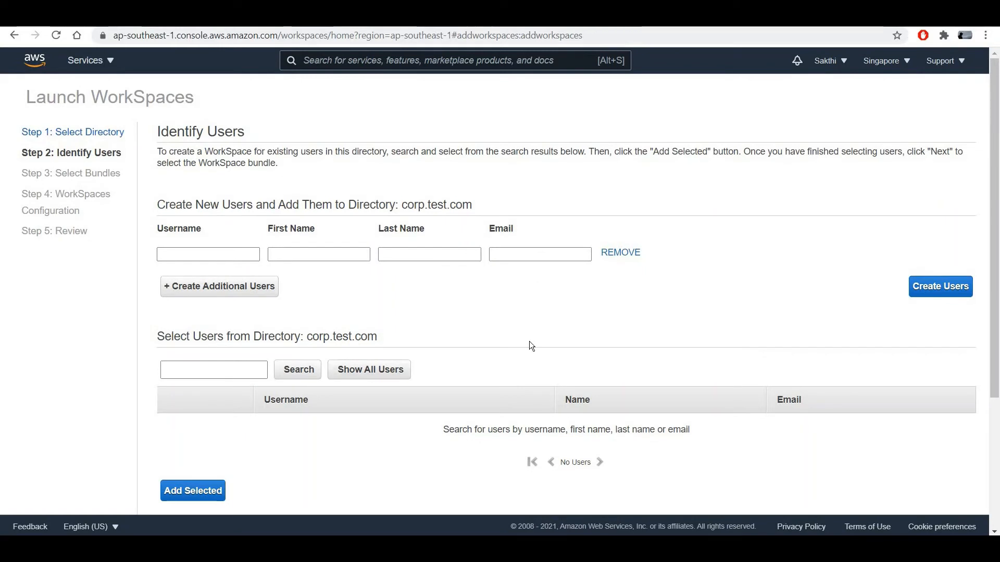
Create user Testuser named Test User with the user's e-mail address, then continue.
click(240, 256)
text(Test)
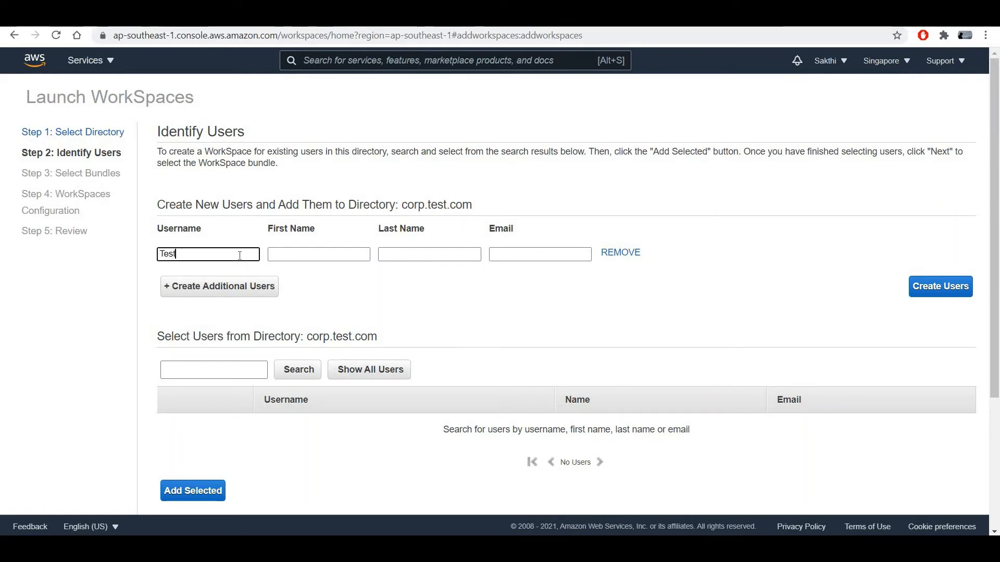
text(user)
key(Tab)
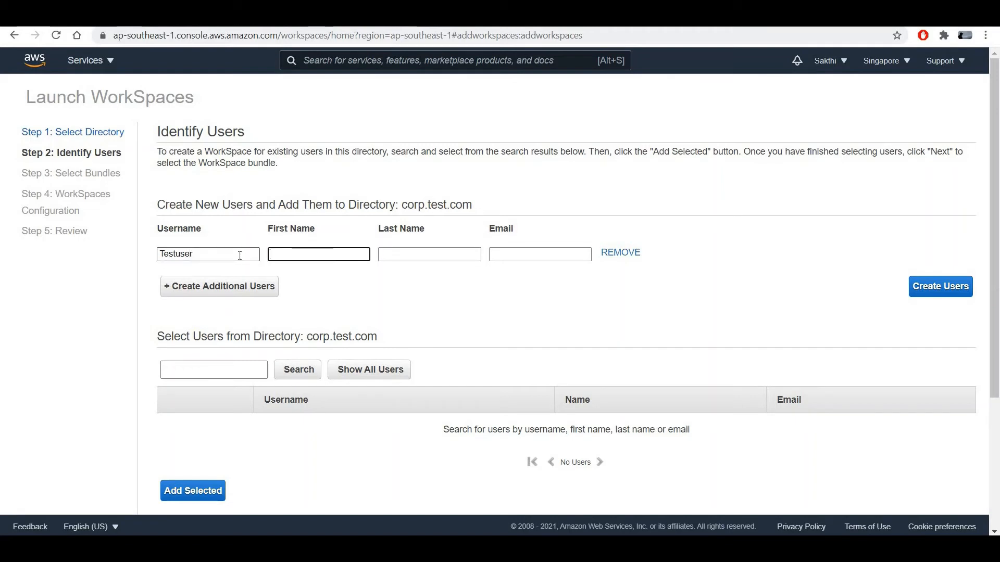
text(Test)
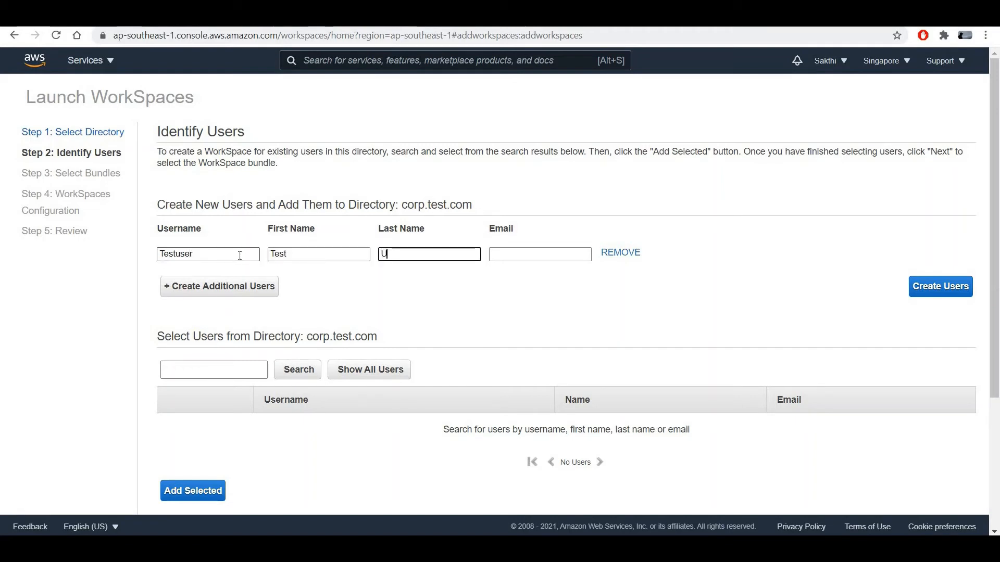
text(ser)
key(Tab)
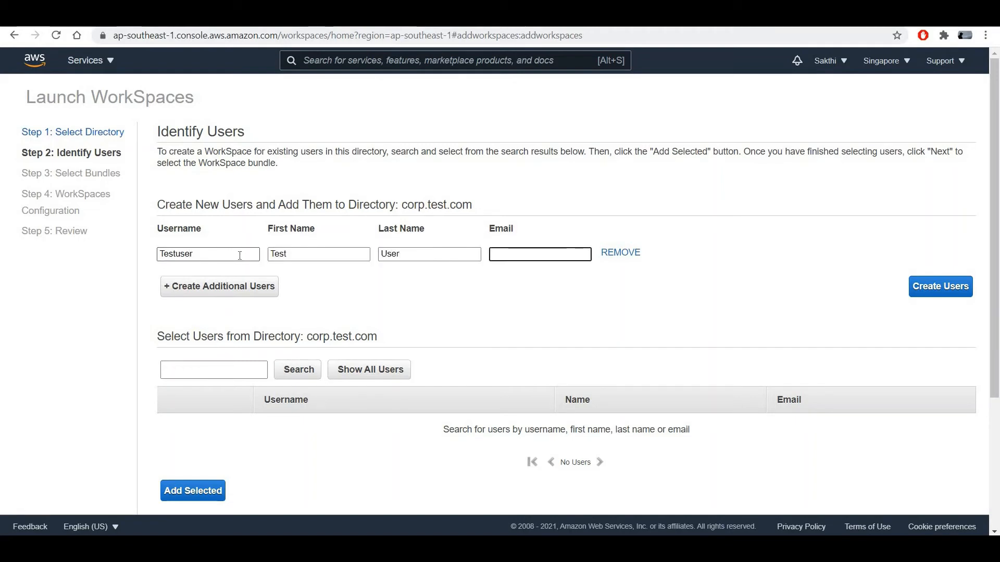
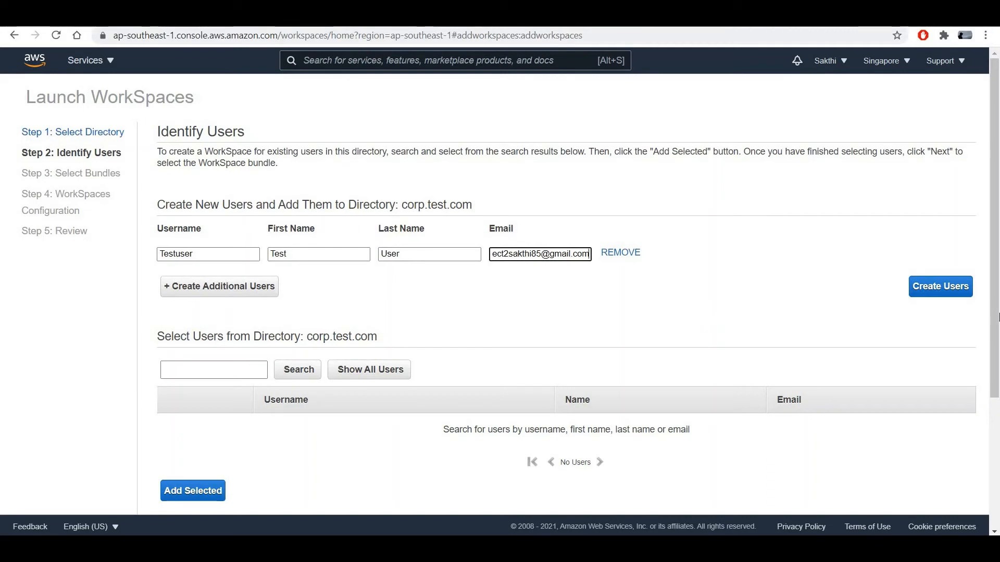
click(800, 294)
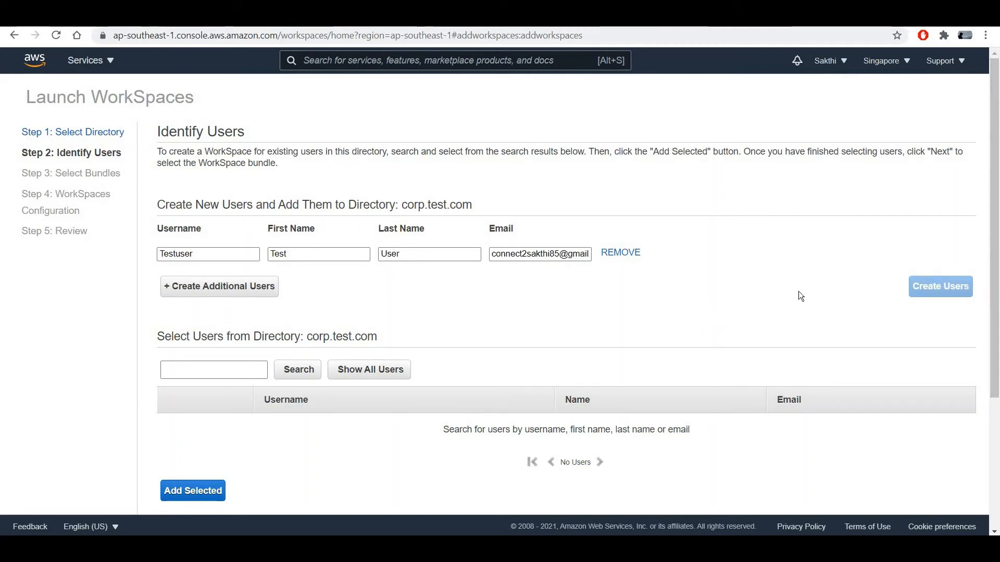
scroll(667, 362, down, 4)
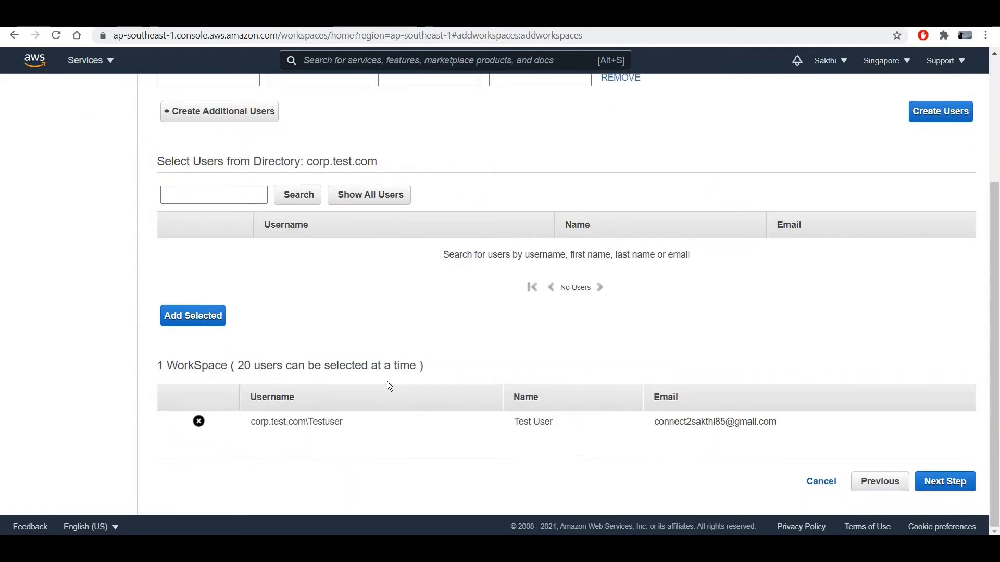
click(945, 481)
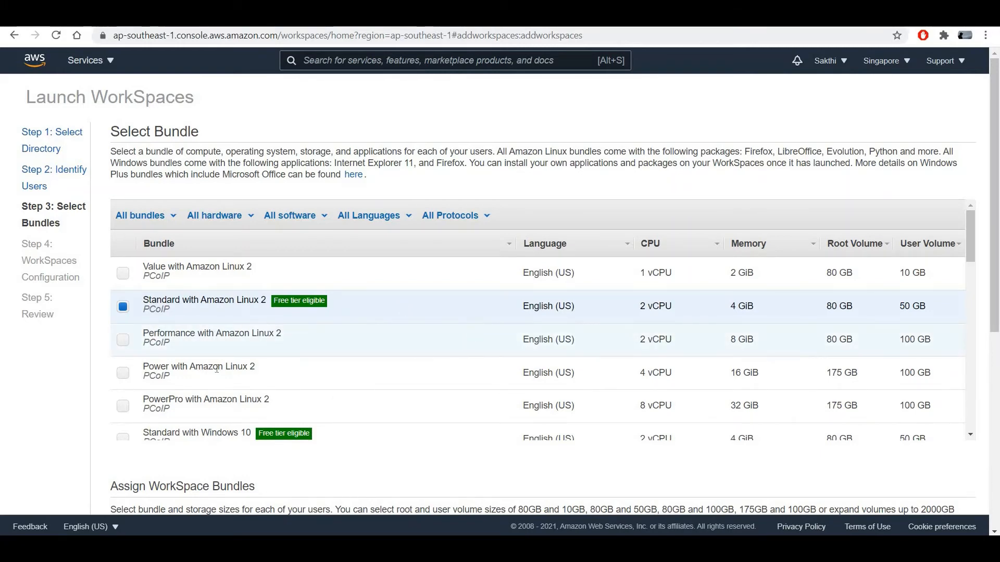
Assign the Standard with Windows 10 bundle (80 GB root, 50 GB user volume) and continue.
scroll(280, 372, down, 1)
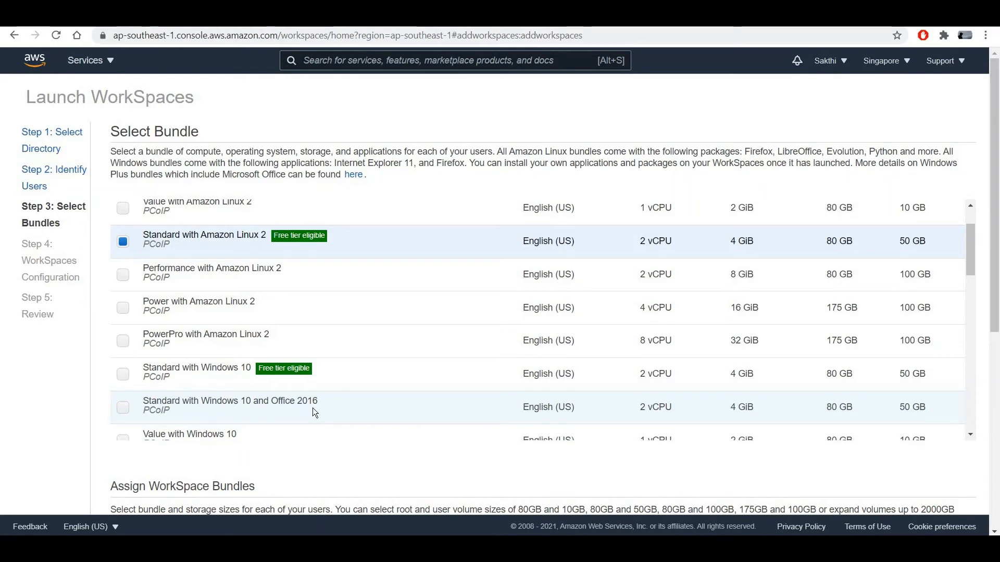
scroll(625, 248, up, 3)
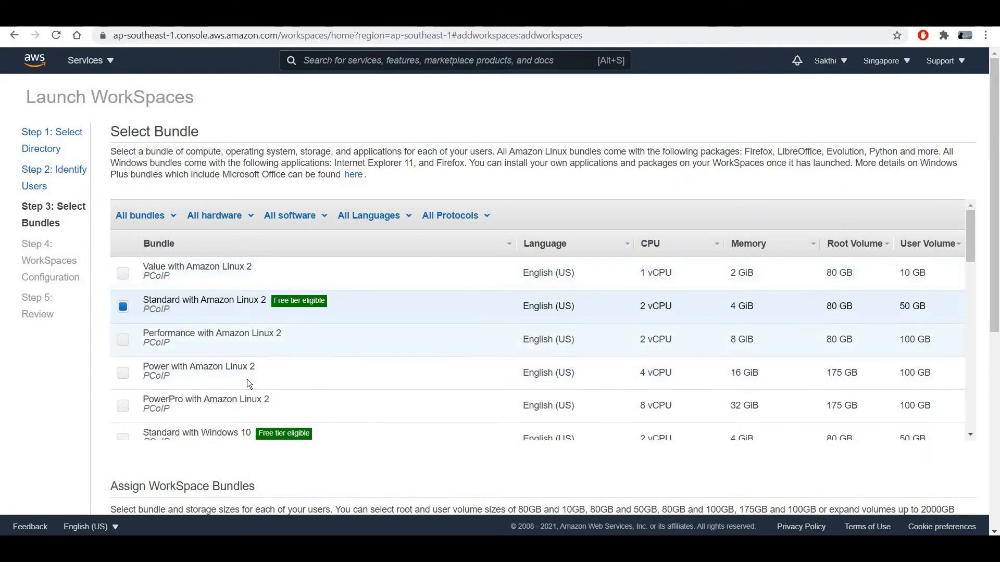
scroll(442, 370, down, 1)
scroll(442, 371, down, 6)
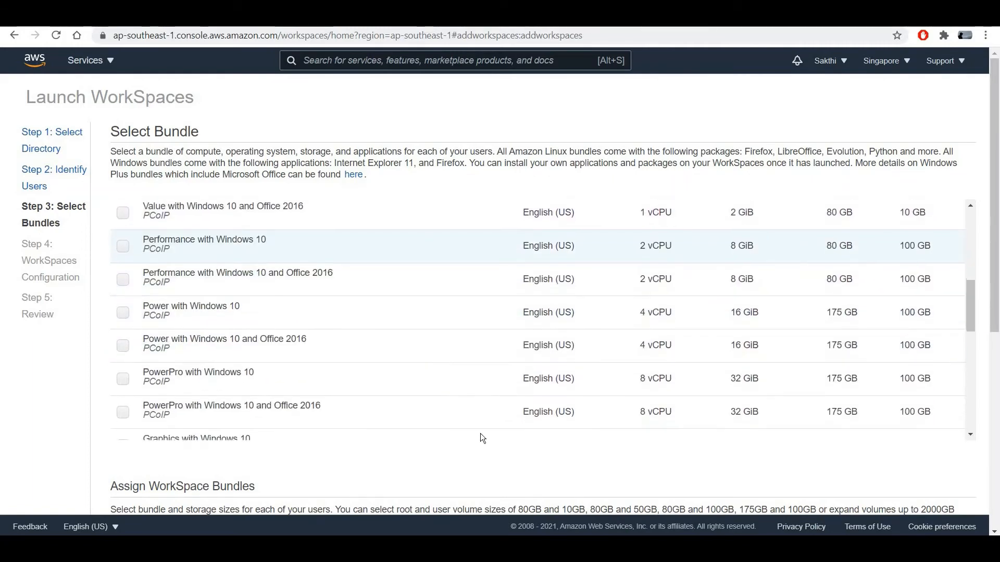
scroll(978, 352, down, 3)
scroll(208, 371, up, 8)
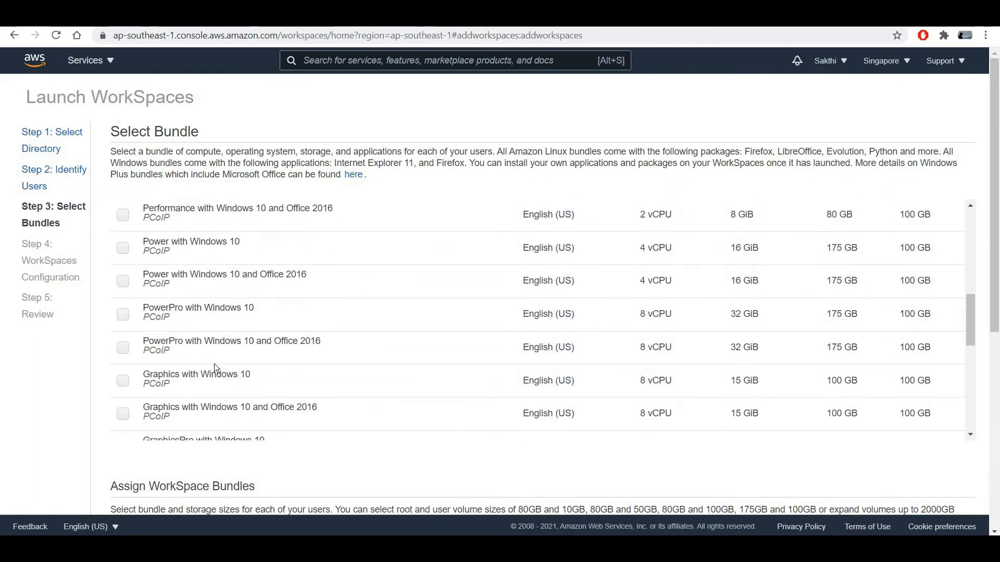
scroll(118, 376, up, 2)
click(123, 374)
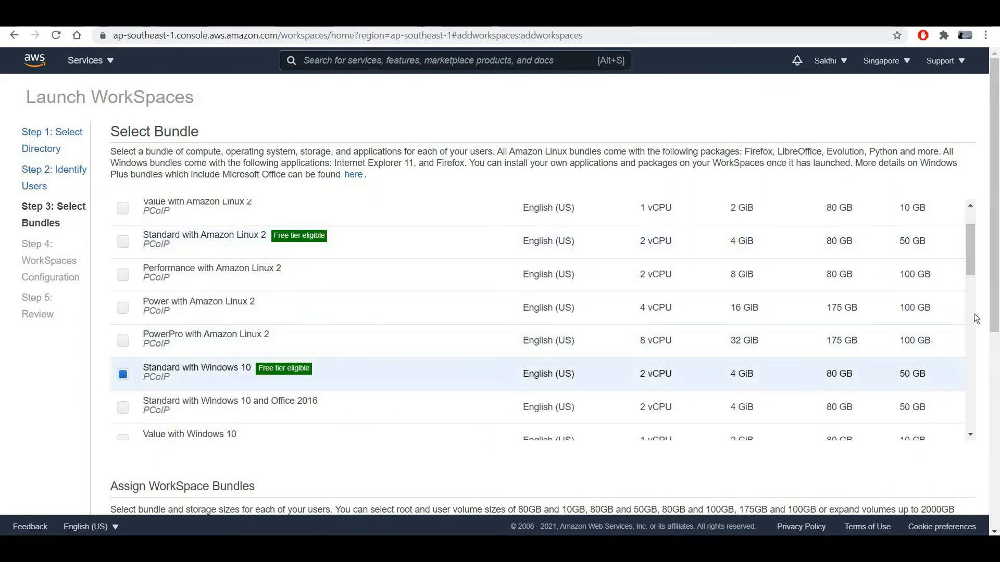
scroll(982, 318, down, 6)
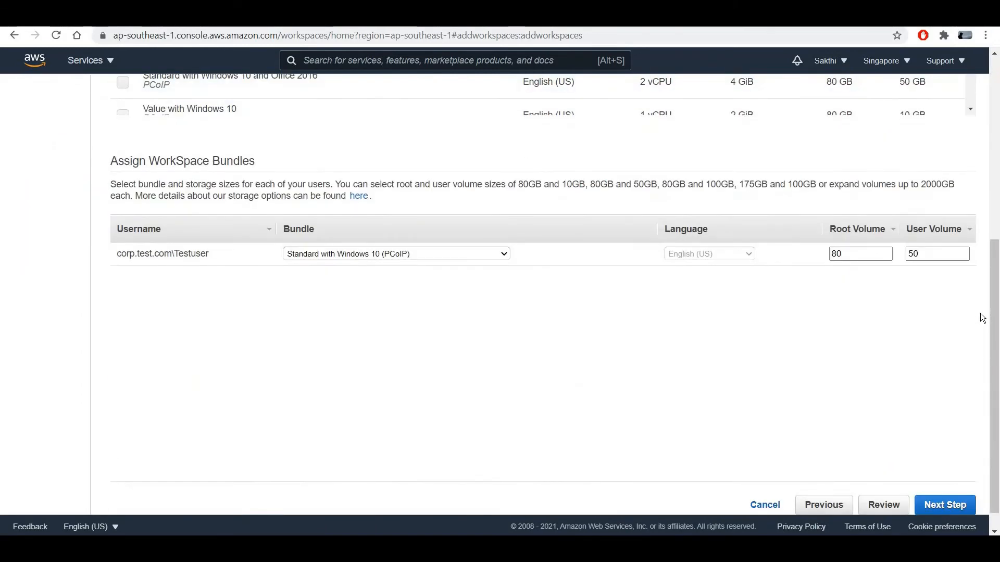
scroll(188, 354, up, 1)
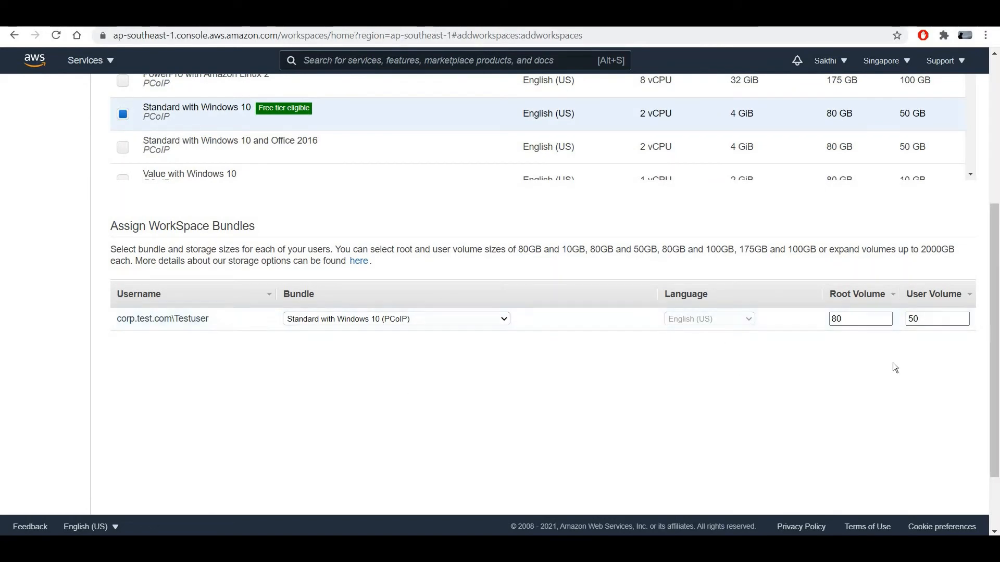
scroll(932, 468, down, 1)
click(943, 505)
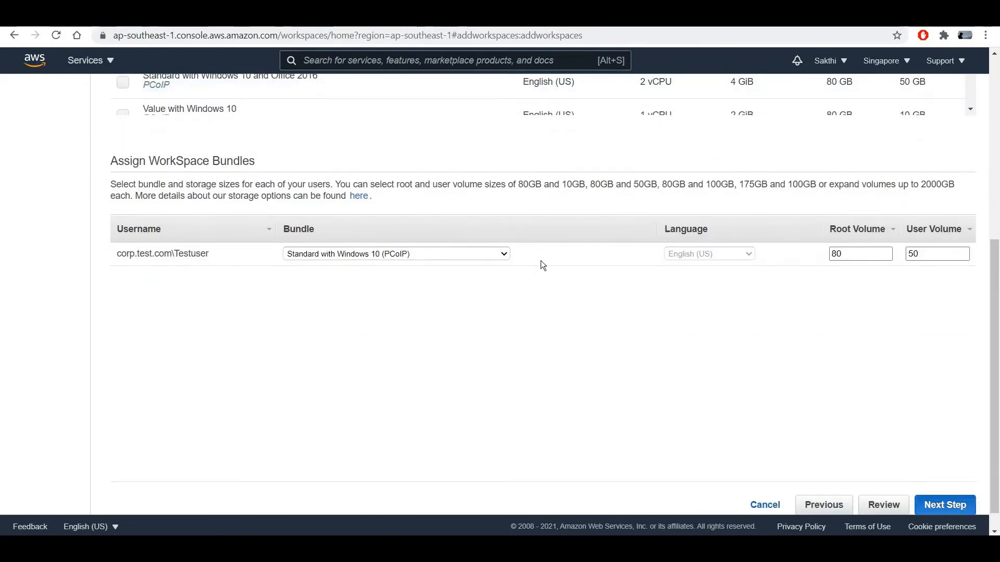
scroll(501, 305, up, 5)
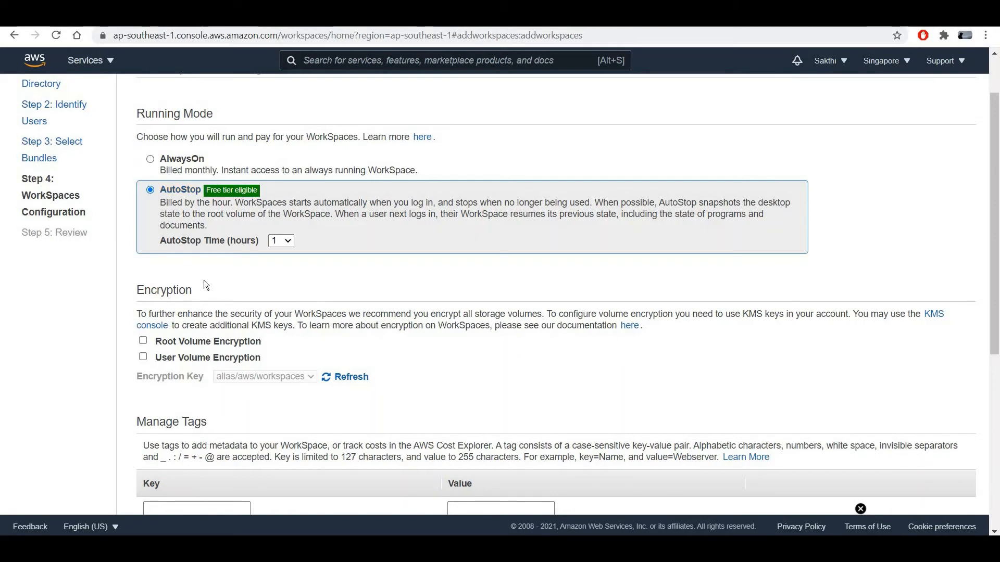
Keep AutoStop running mode and set the AutoStop time to 2 hours.
click(288, 244)
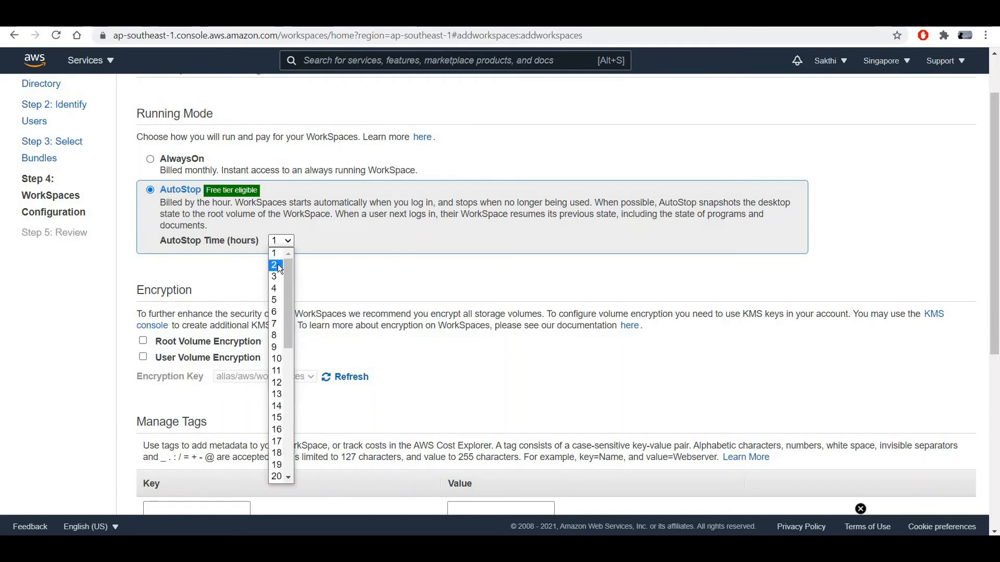
click(385, 277)
scroll(386, 277, down, 1)
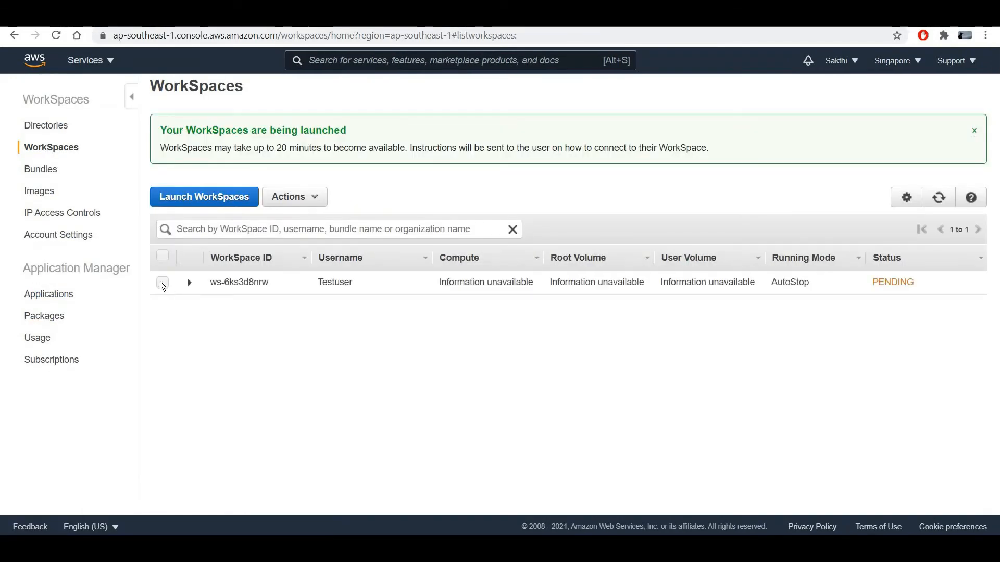
Select the newly launched pending WorkSpace and expand its row details.
click(162, 283)
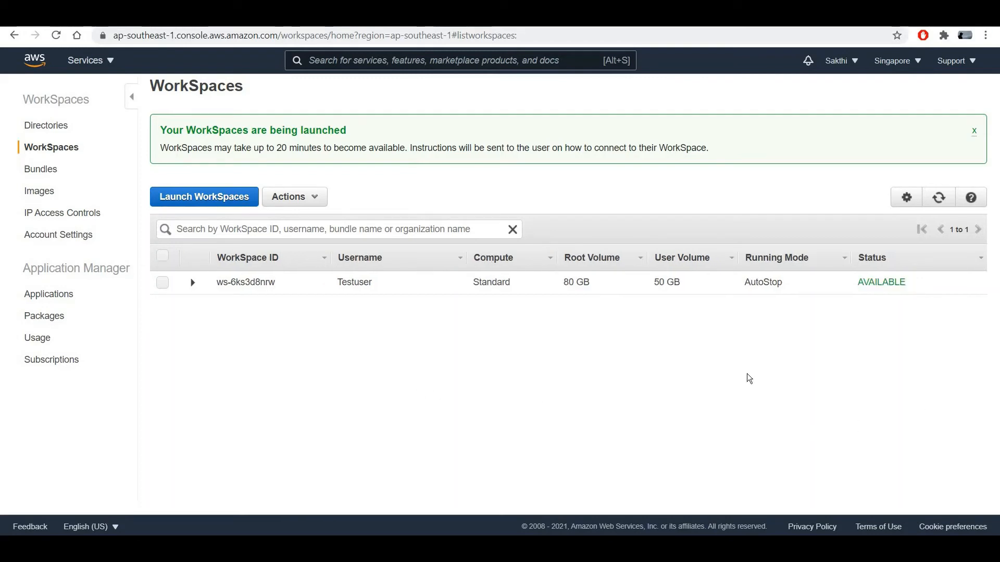
click(192, 282)
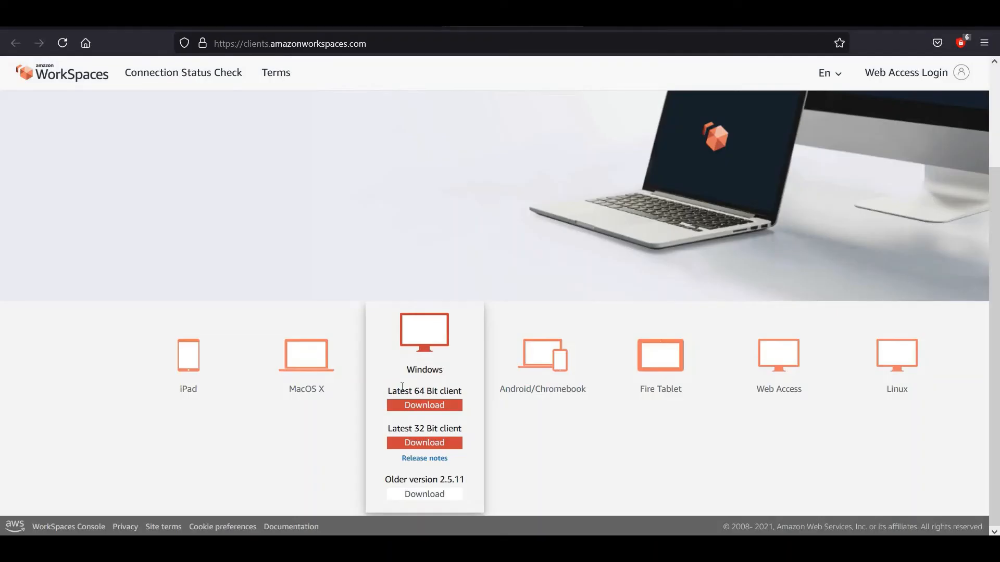
Review the Windows card's 64-bit client download on clients.amazonworkspaces.com.
scroll(521, 337, up, 2)
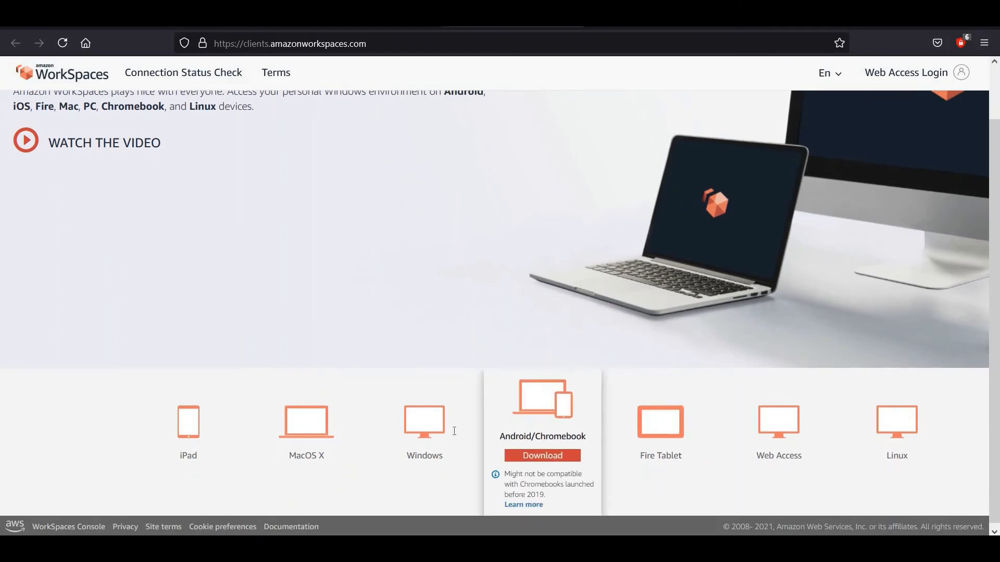
mouse_move(471, 411)
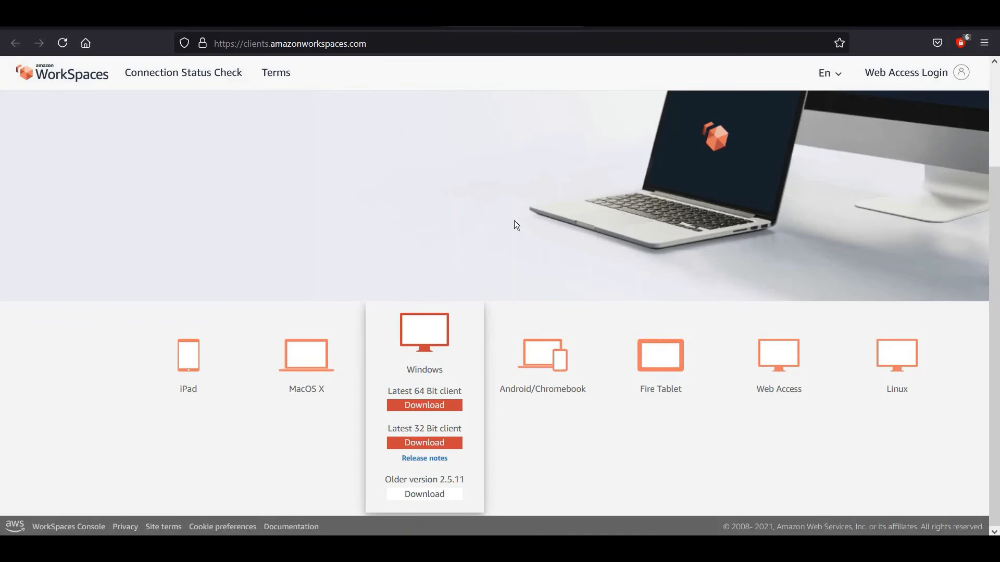
scroll(514, 221, up, 2)
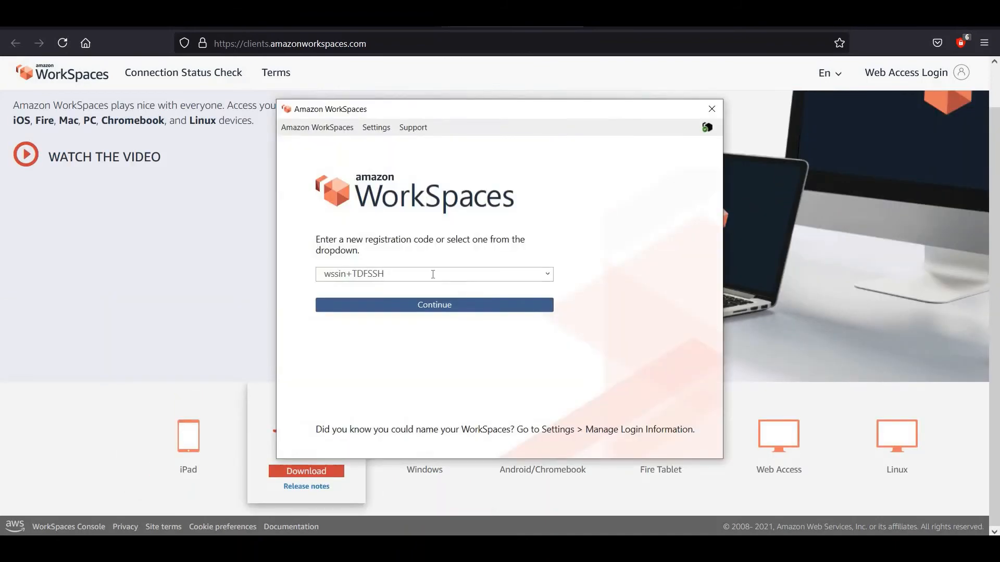
Replace the registration code with the pasted new one, register the client, and start entering the username.
triple_click(432, 274)
text(wssin+3E4NYT)
click(707, 127)
click(430, 304)
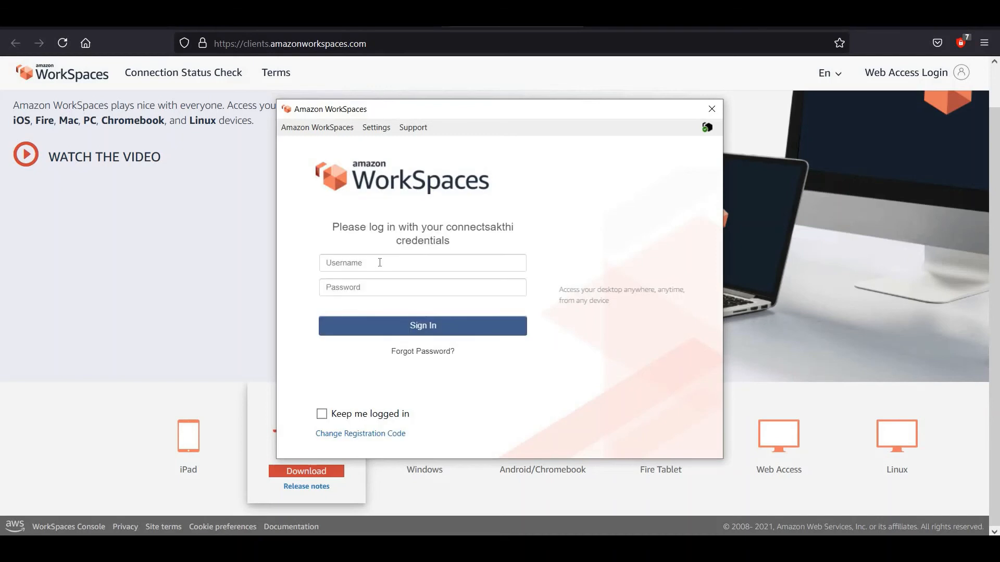
click(380, 263)
text(Test)
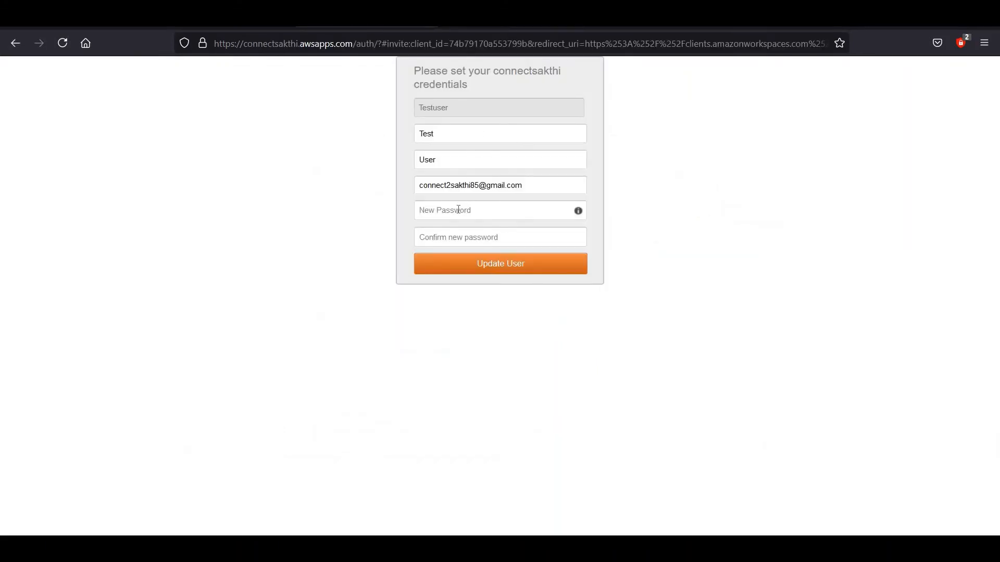
Enter and confirm the user's new password, then save it with Update User.
click(458, 209)
text(***)
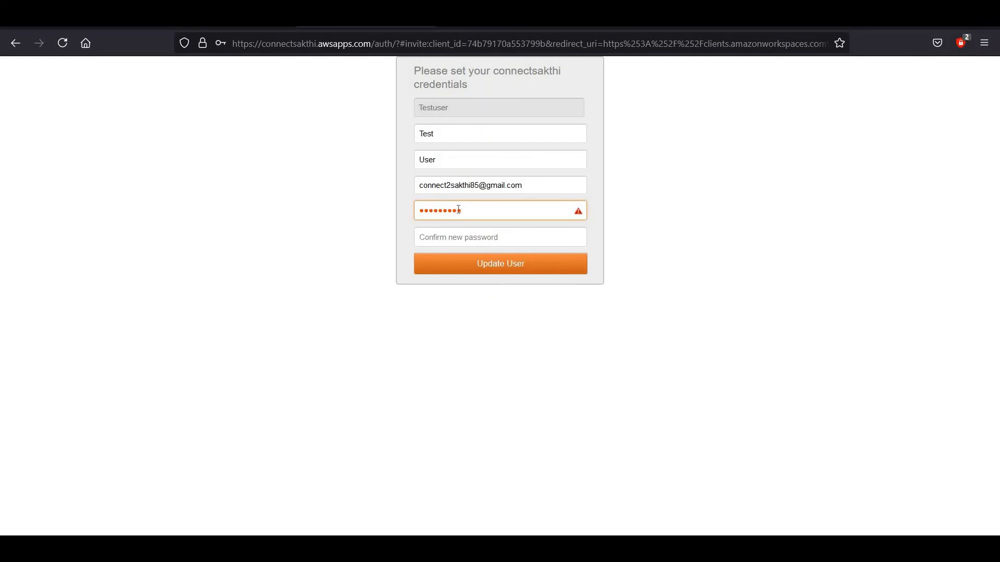
text(**)
key(Tab)
text(***)
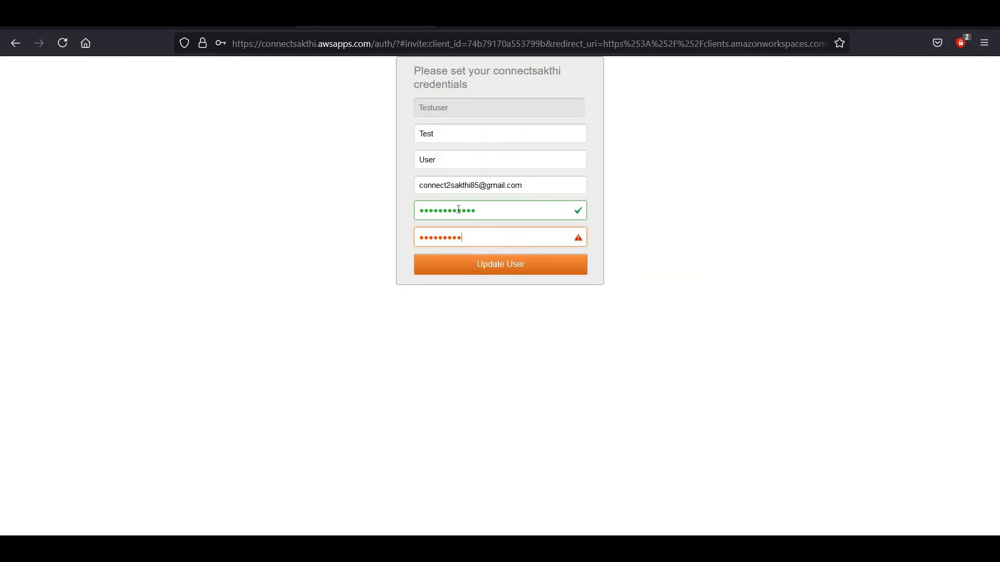
text(*)
click(484, 268)
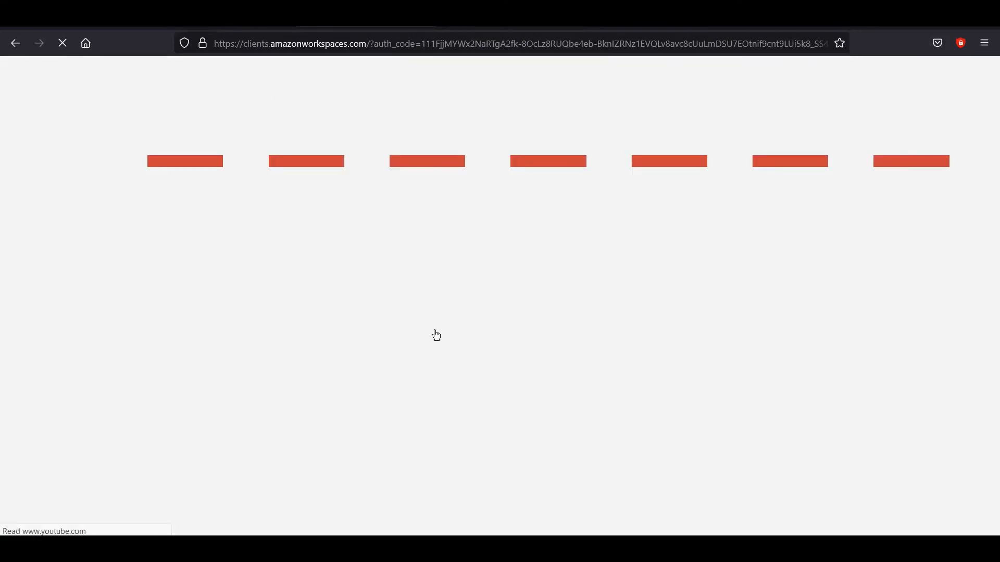
Sign in to the WorkSpace with the user's new password.
click(379, 286)
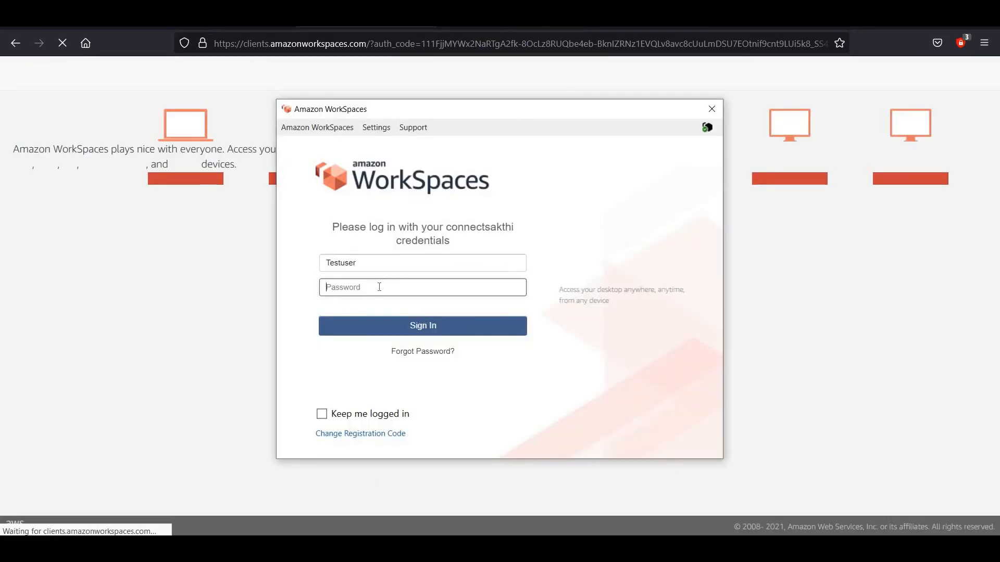
text(********)
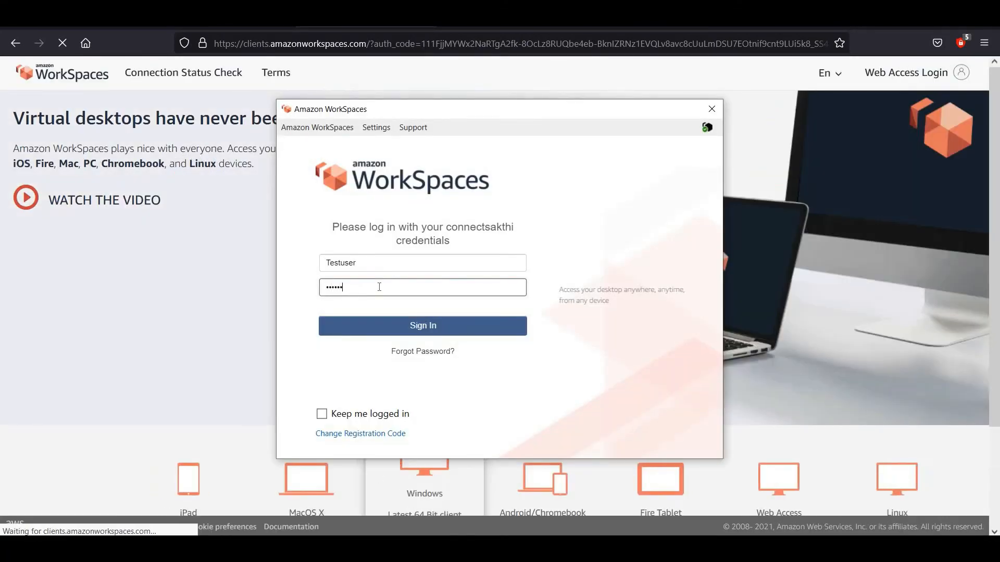
text(****)
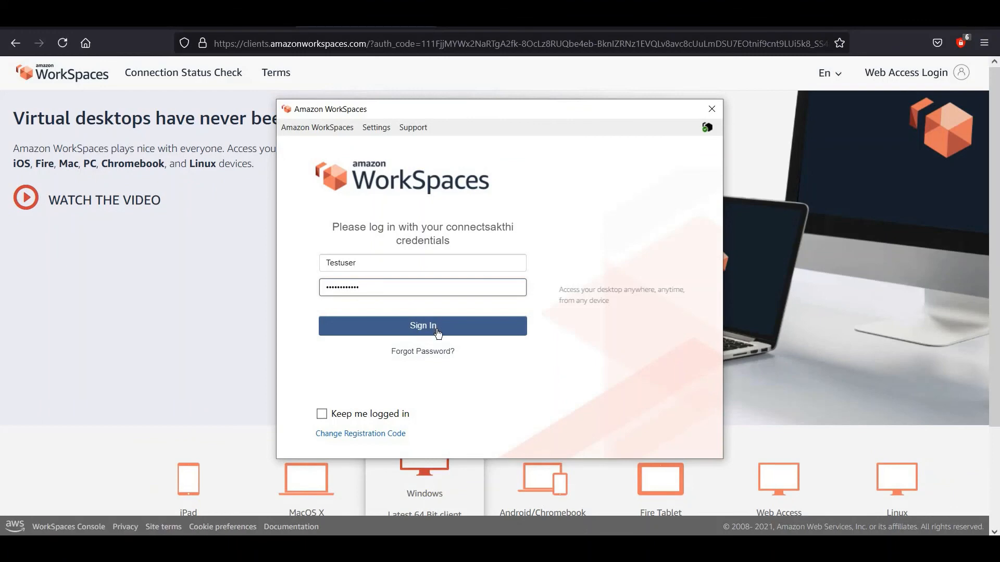
key(Return)
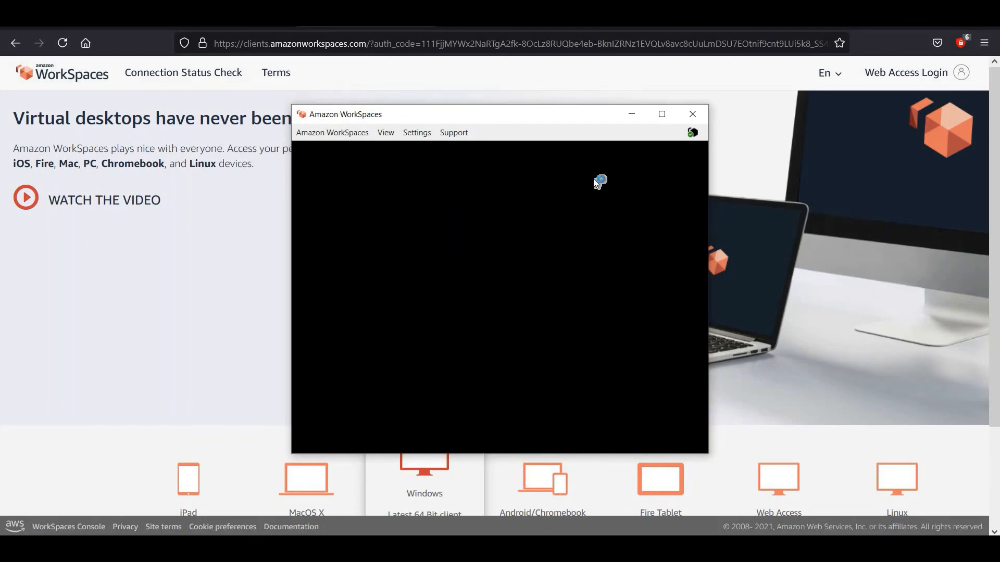
Maximize the WorkSpace session, launch Firefox from the desktop, and decline network discovery.
click(663, 116)
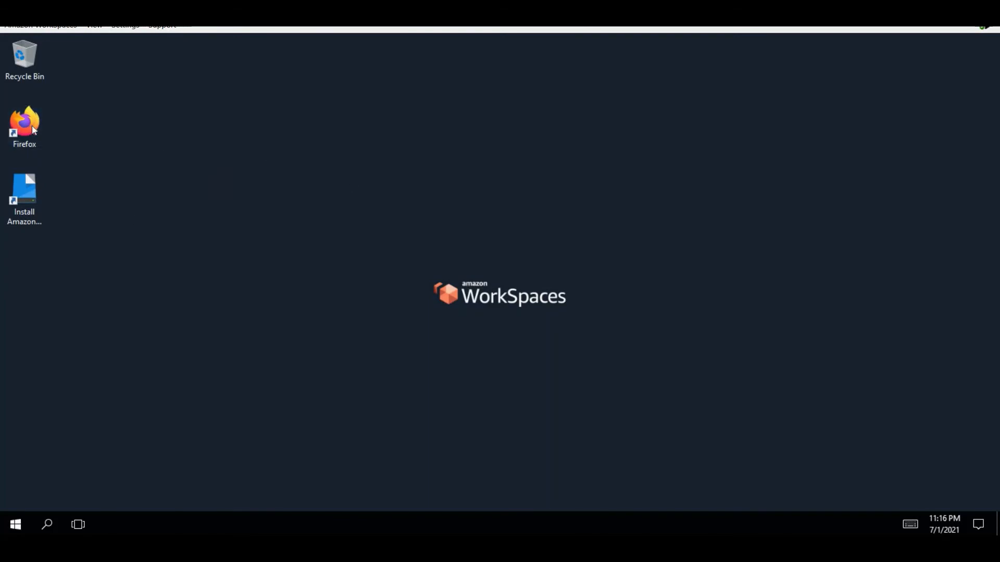
double_click(33, 126)
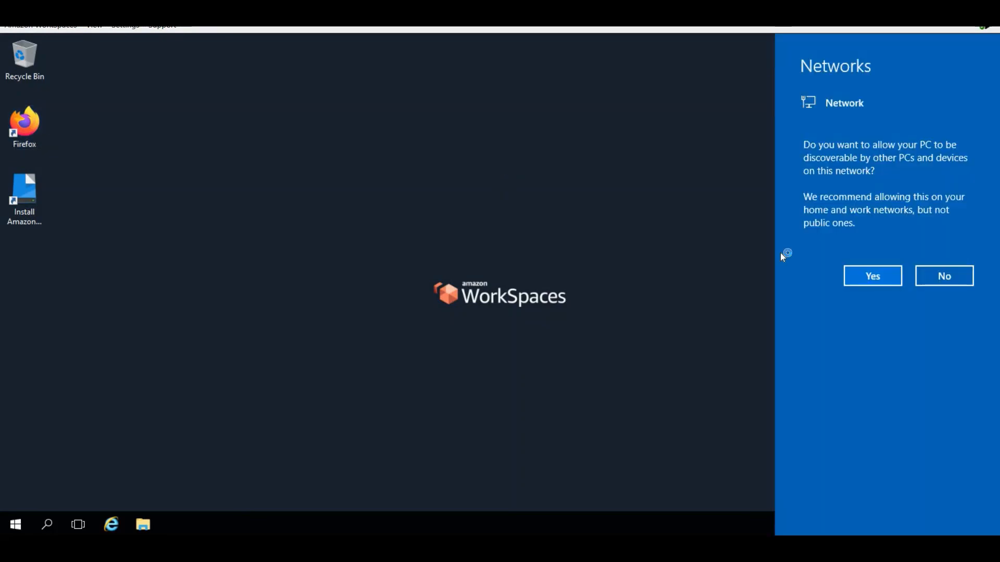
click(944, 273)
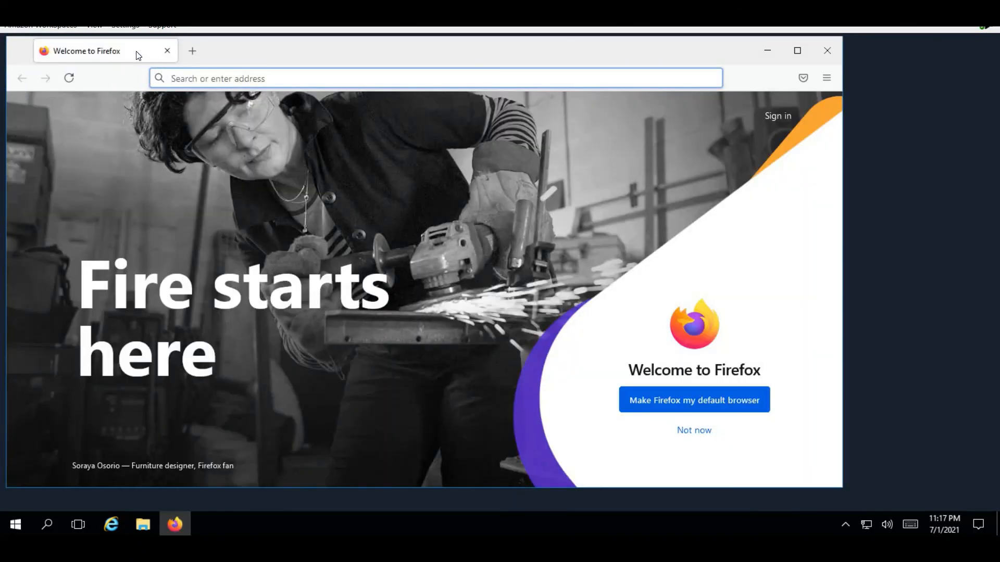
Search 'google' from Firefox's address bar and open the google.com.sg result.
click(188, 81)
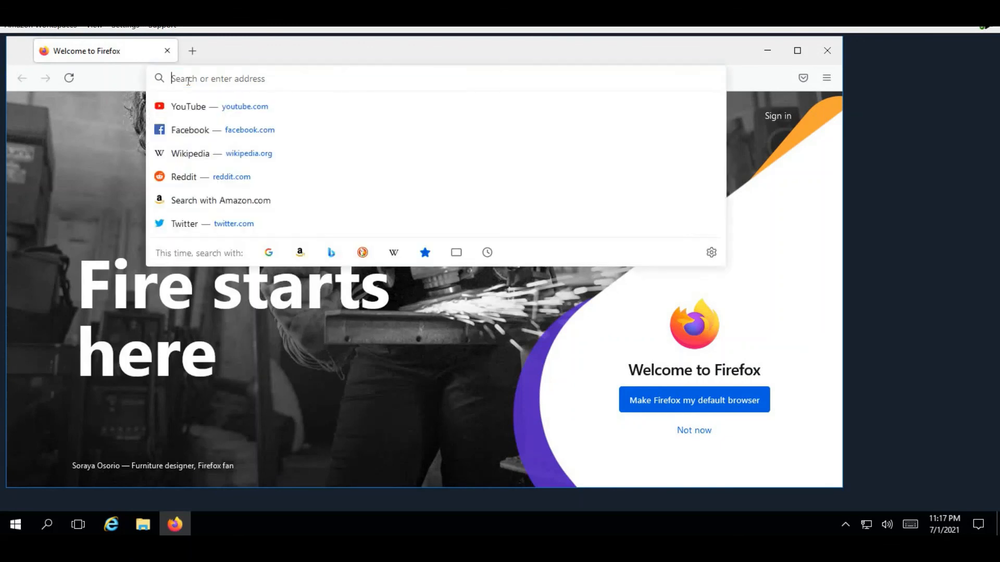
key(ctrl+k)
click(215, 80)
text(google)
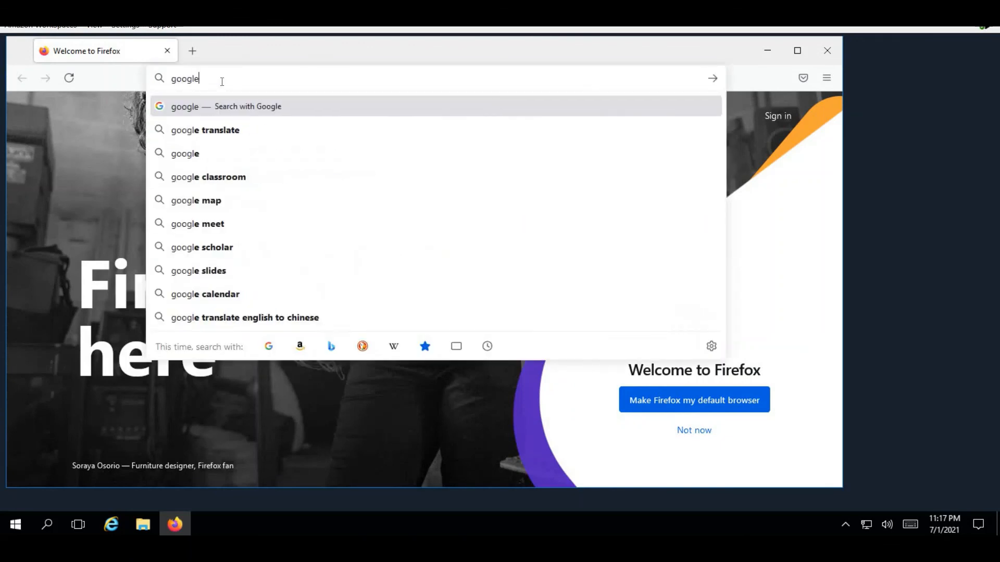
key(Return)
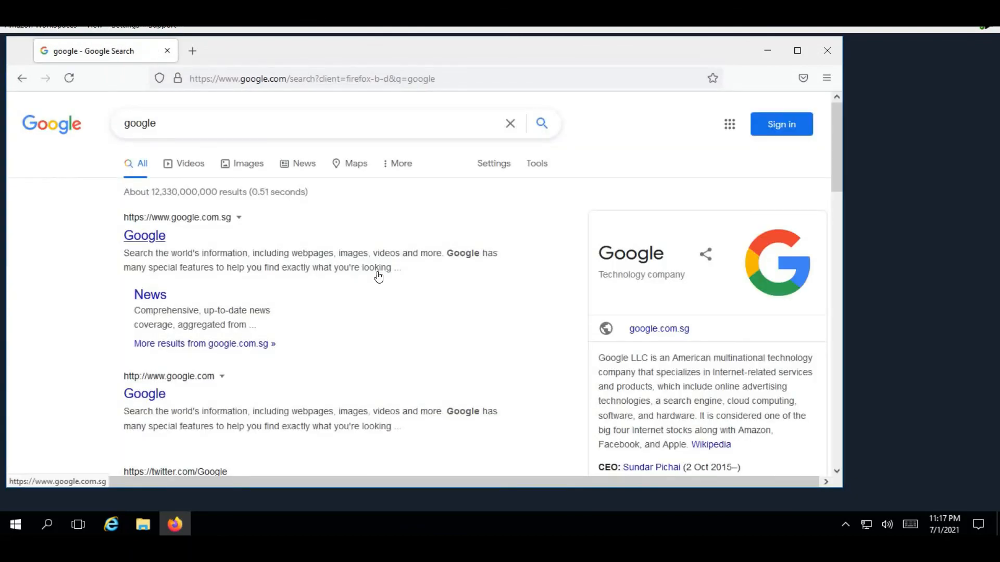
click(379, 311)
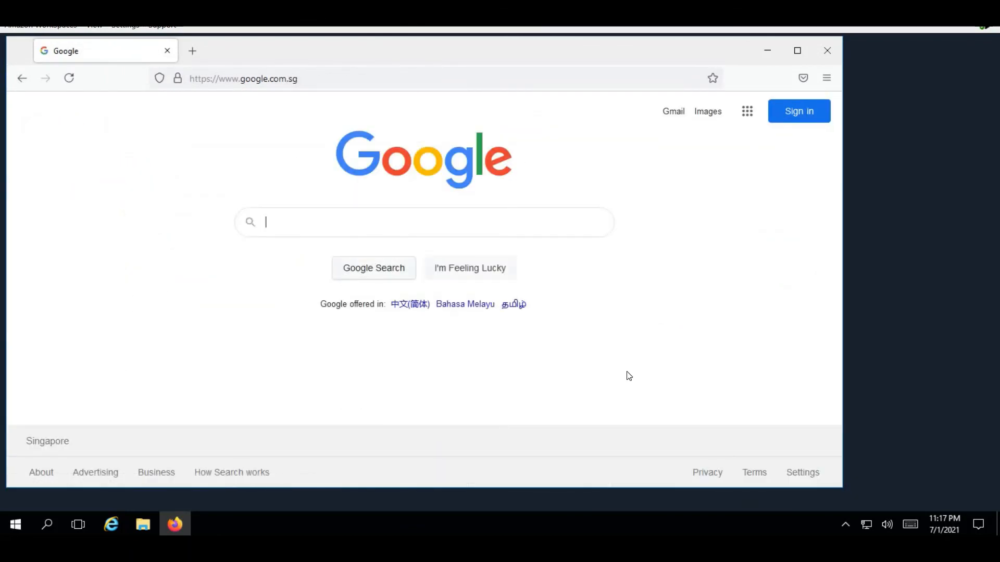